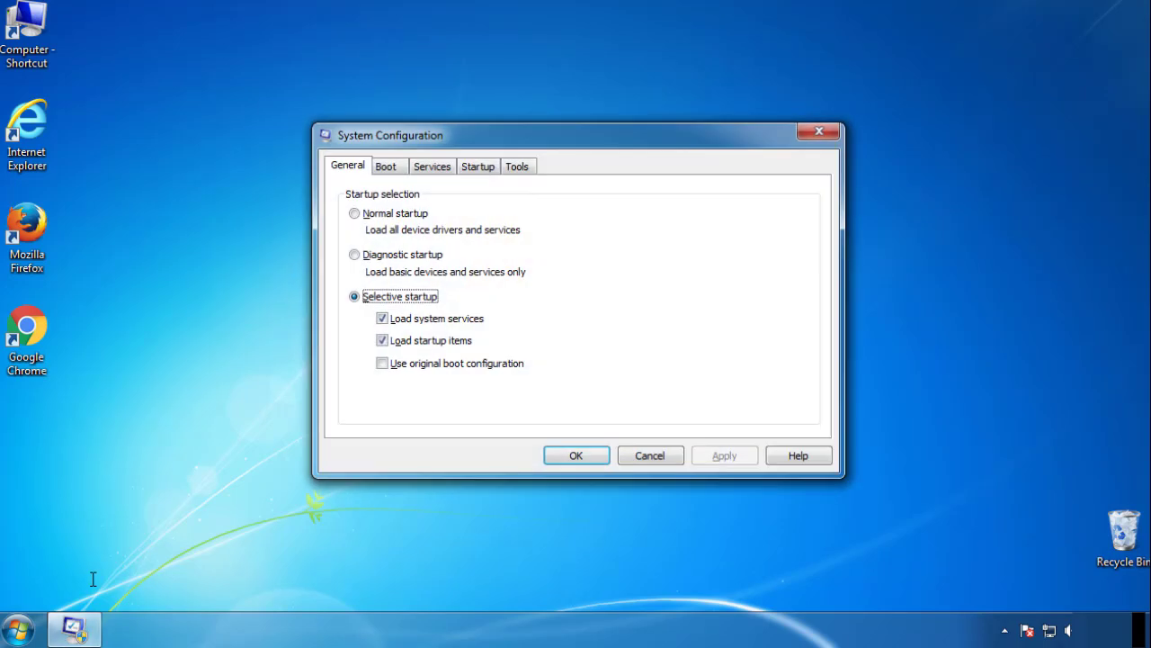
# Enable Safe boot with the Minimal option in System Configuration, restart into Safe Mode, and dismiss the Windows Help and Support window
pyautogui.click(386, 167)
pyautogui.click(359, 343)
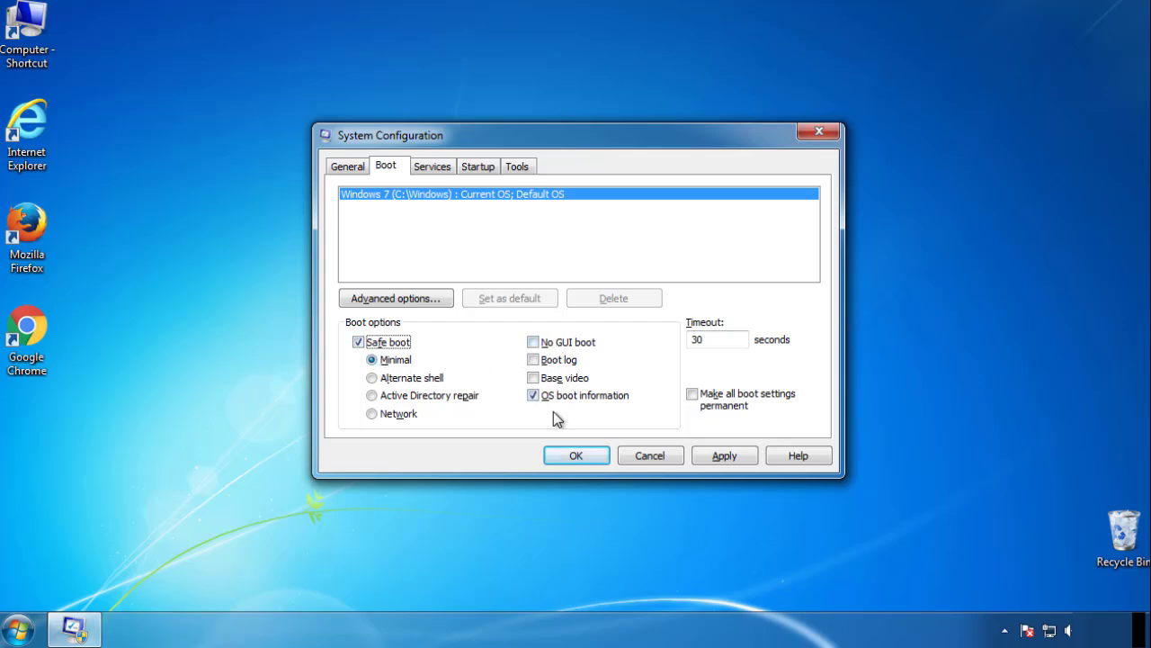
pyautogui.click(580, 456)
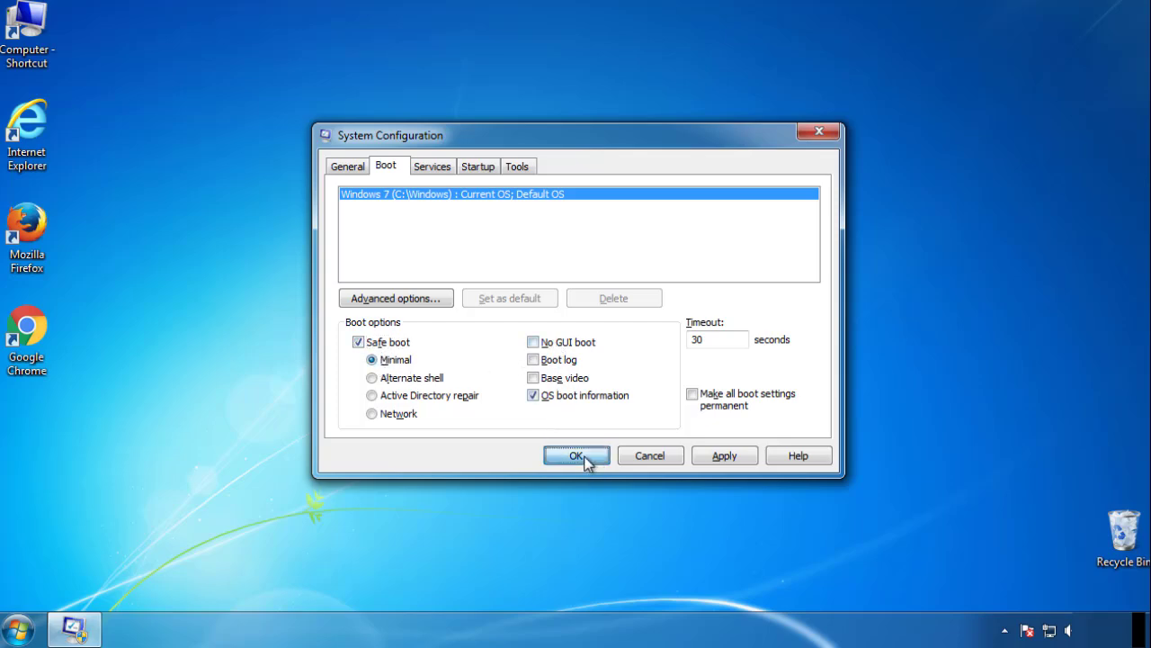
pyautogui.click(517, 345)
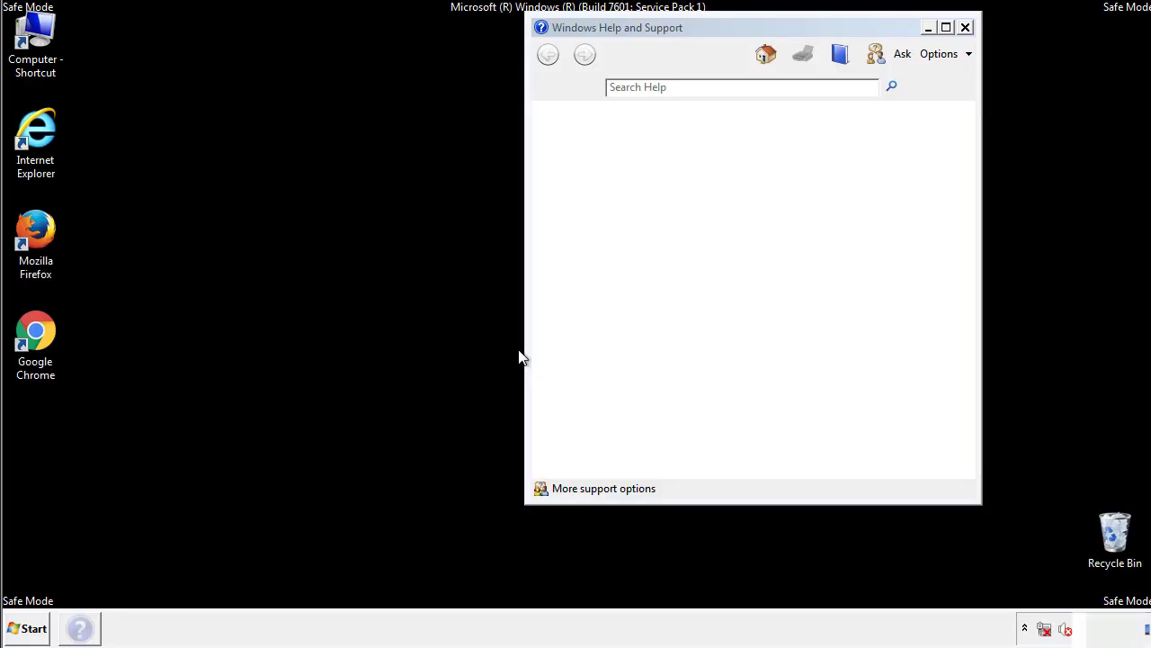
pyautogui.click(965, 27)
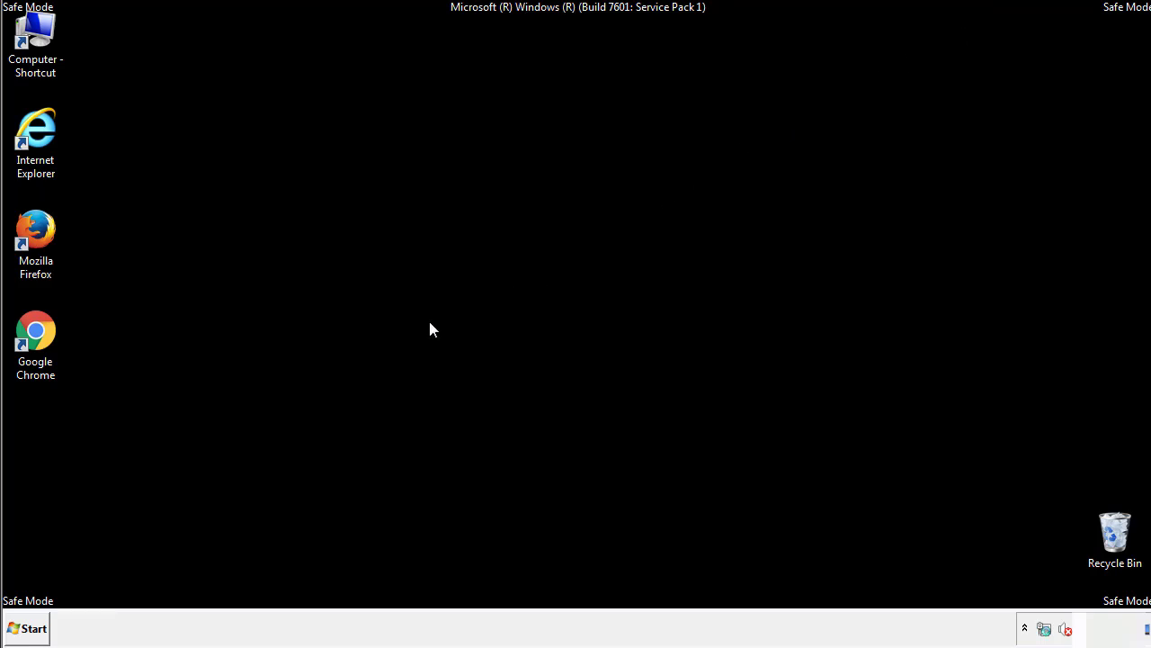
# Ensure Folder Options in Control Panel is set to show hidden files, folders, and drives, and close Control Panel
pyautogui.click(34, 627)
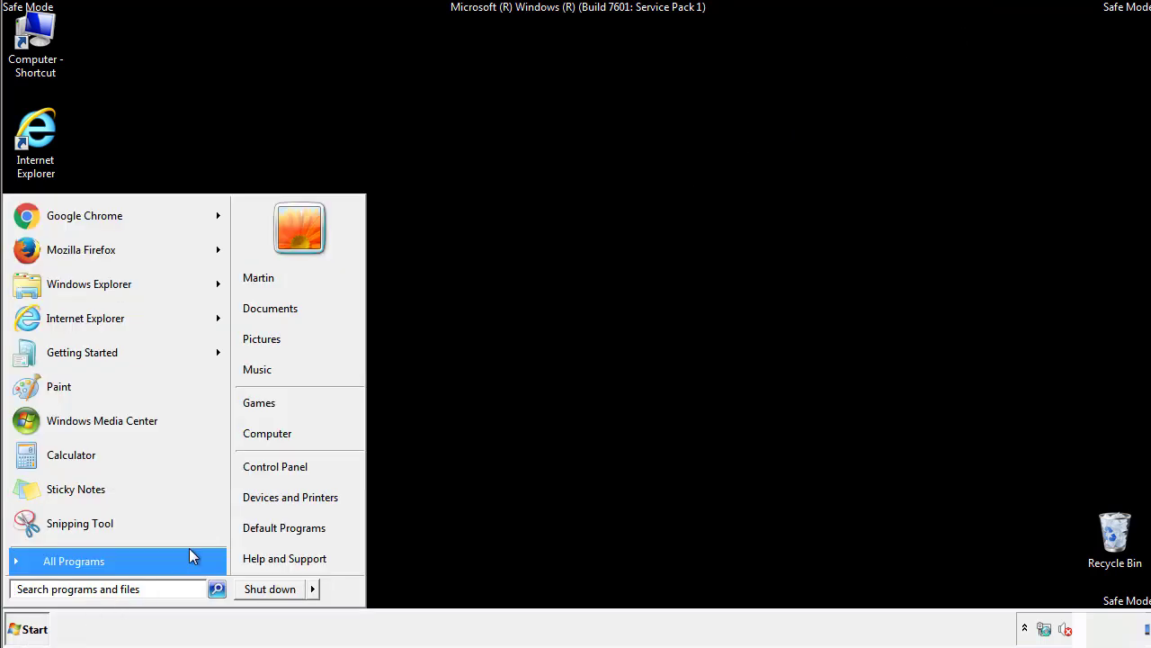
pyautogui.click(275, 466)
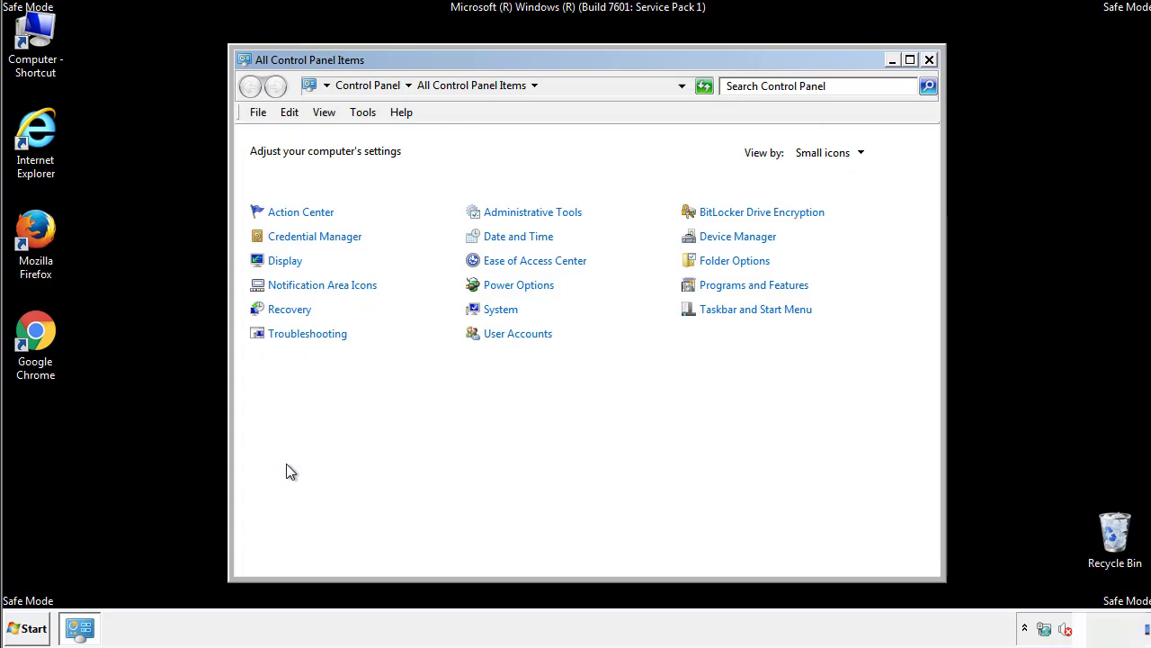
pyautogui.click(734, 261)
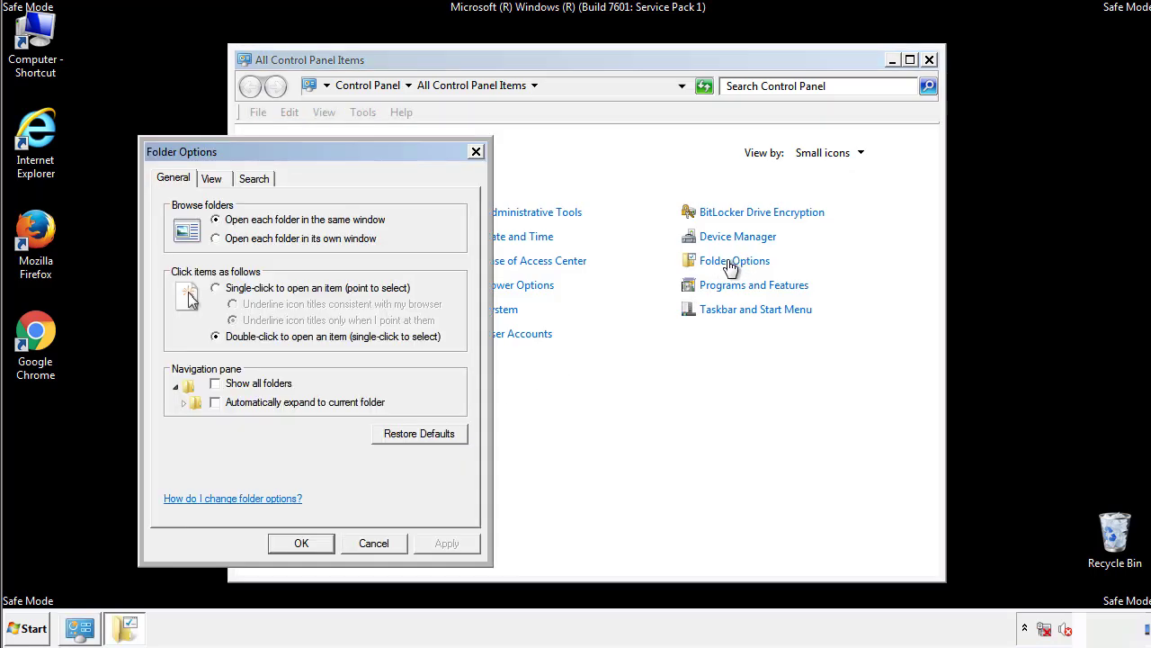
pyautogui.click(214, 180)
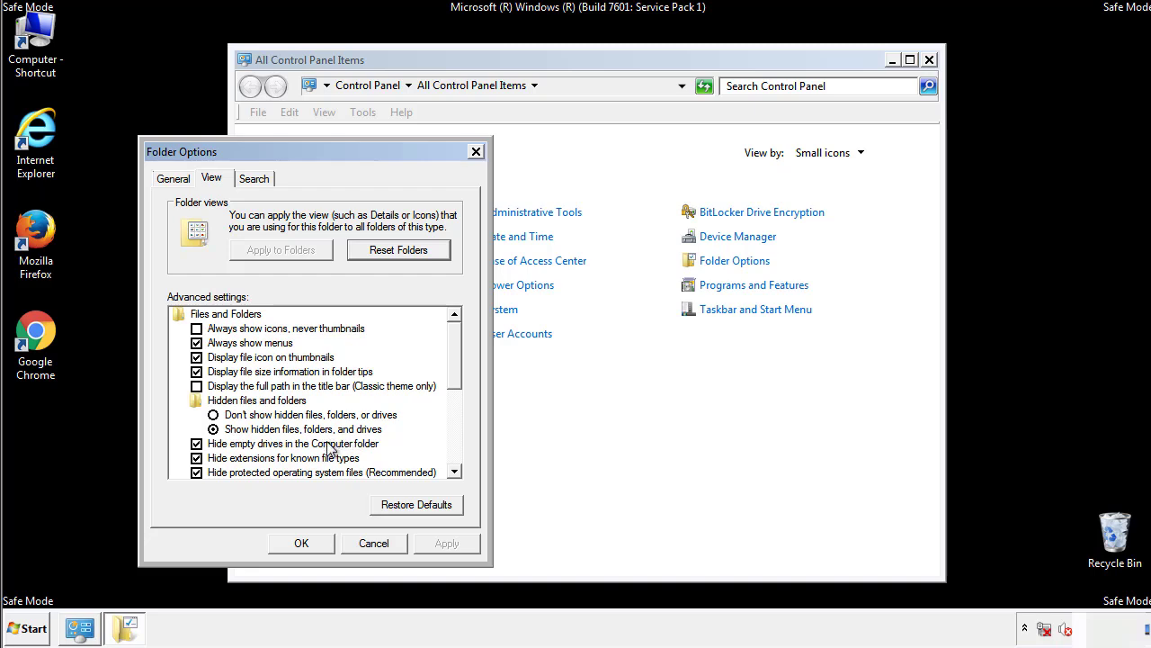
pyautogui.click(304, 543)
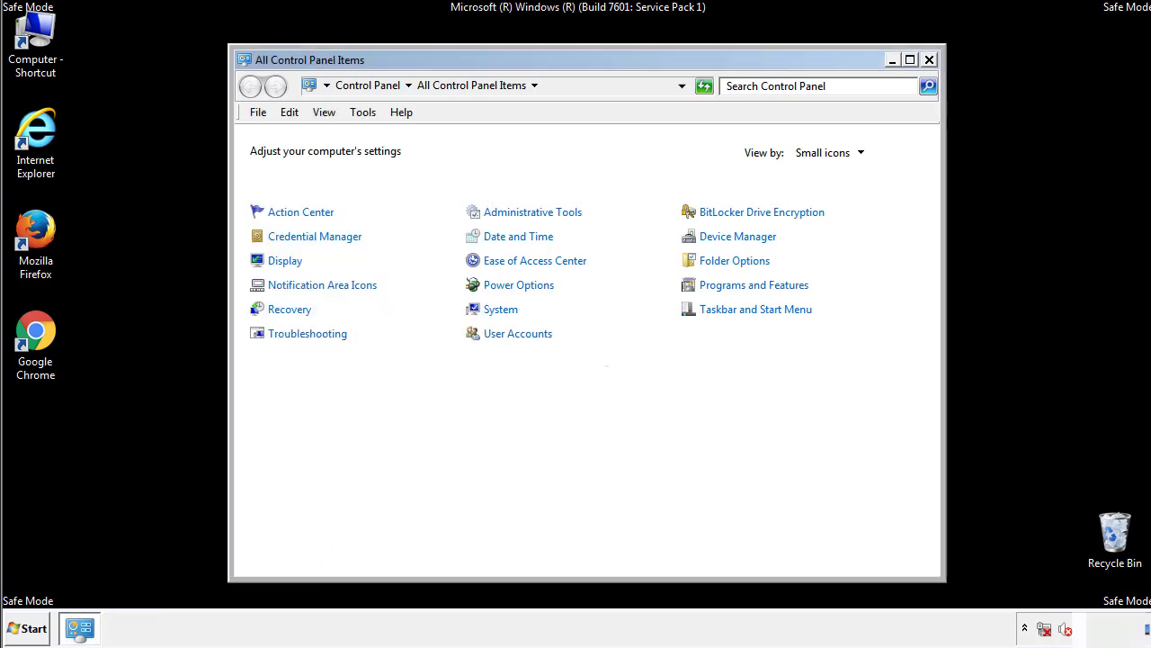
pyautogui.click(929, 59)
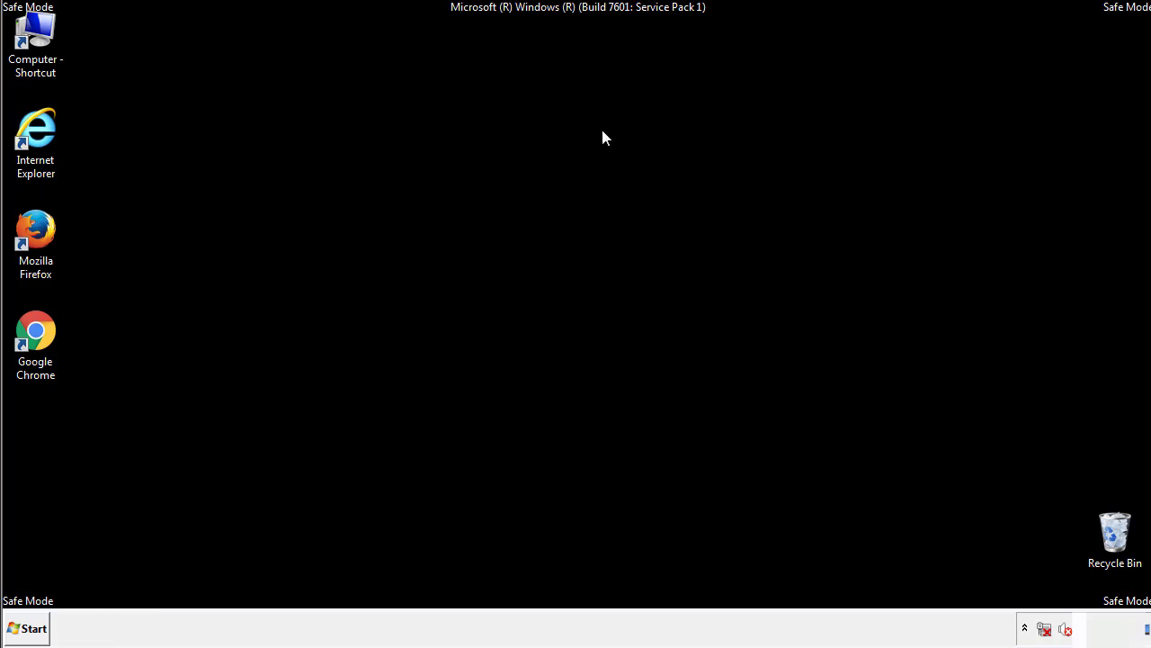
# Browse from the Computer shortcut to the folder C:\Windows\System32\drivers\etc
pyautogui.doubleClick(36, 34)
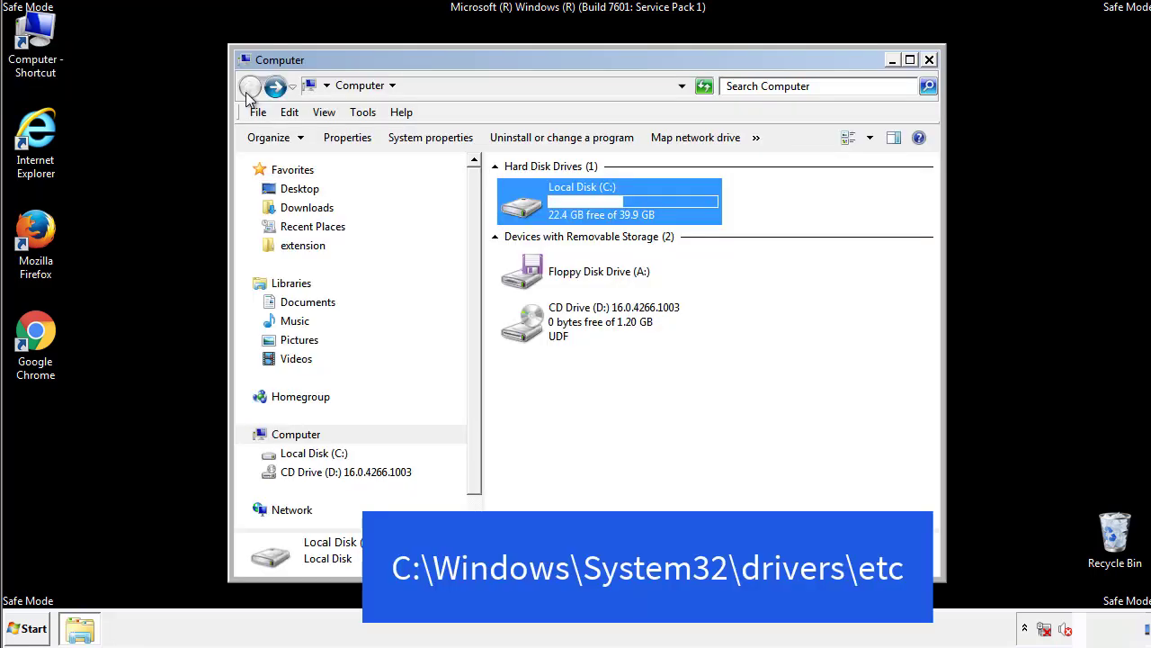
pyautogui.doubleClick(530, 210)
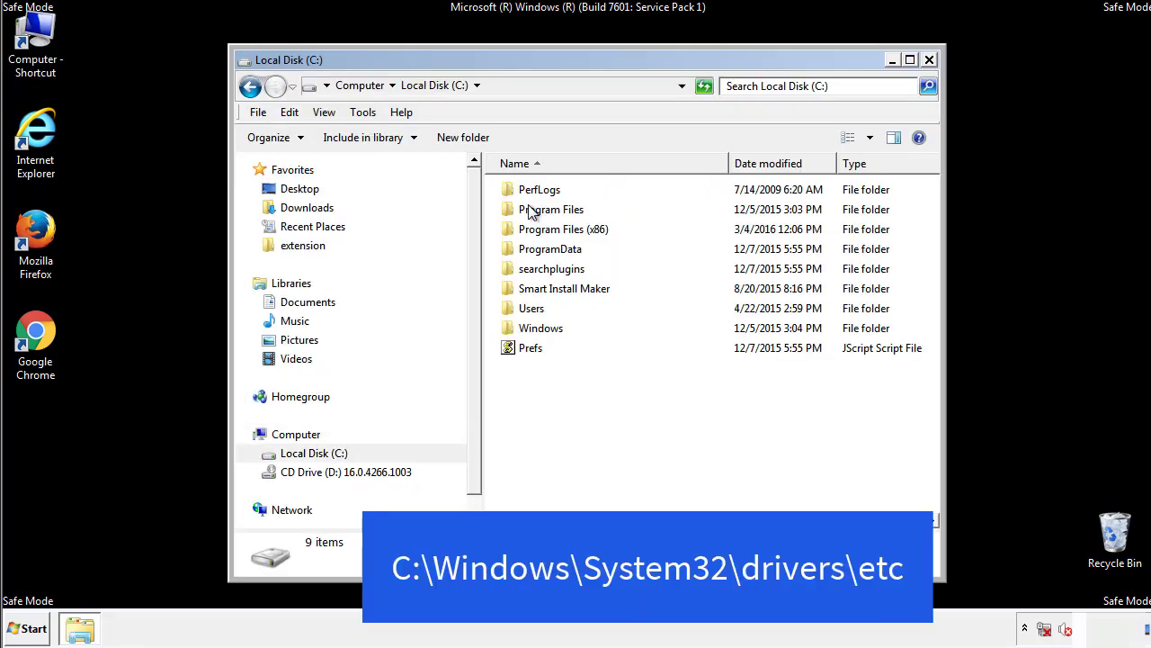
pyautogui.doubleClick(529, 328)
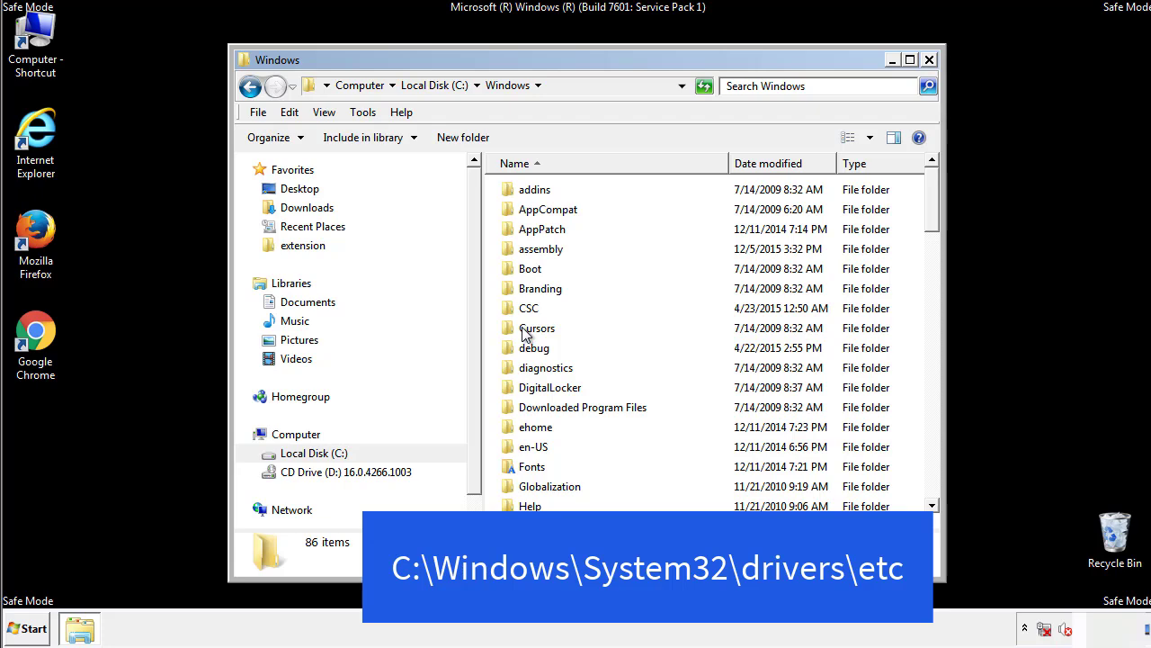
pyautogui.scroll(-2, 529, 407)
pyautogui.scroll(-7, 529, 407)
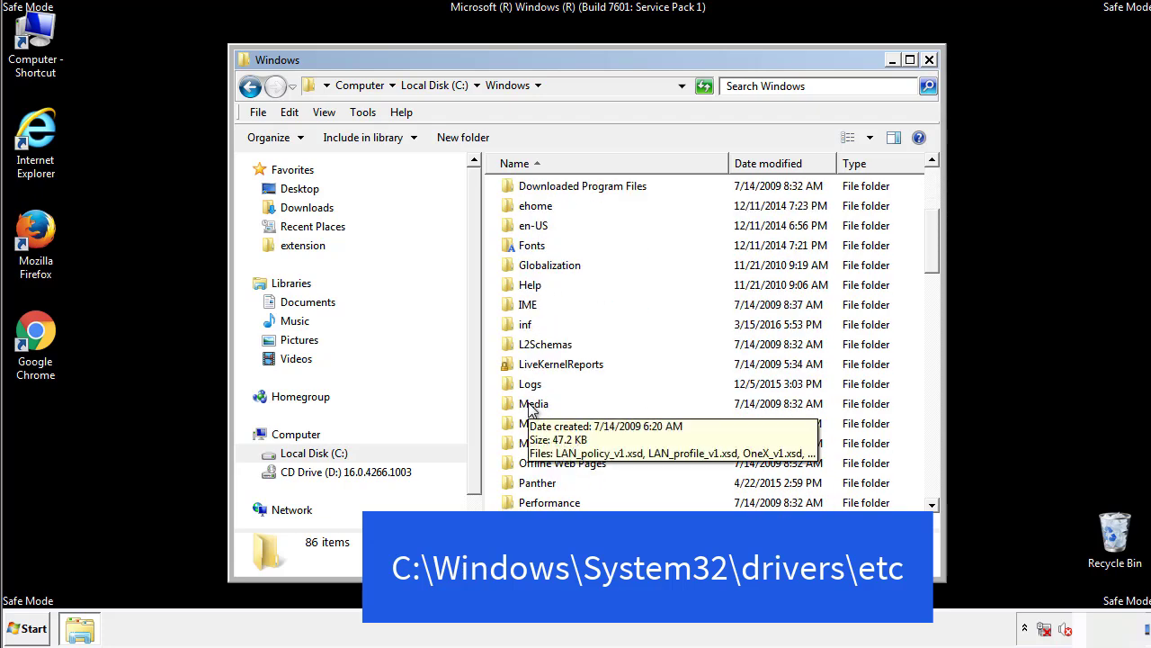
pyautogui.scroll(-2, 529, 406)
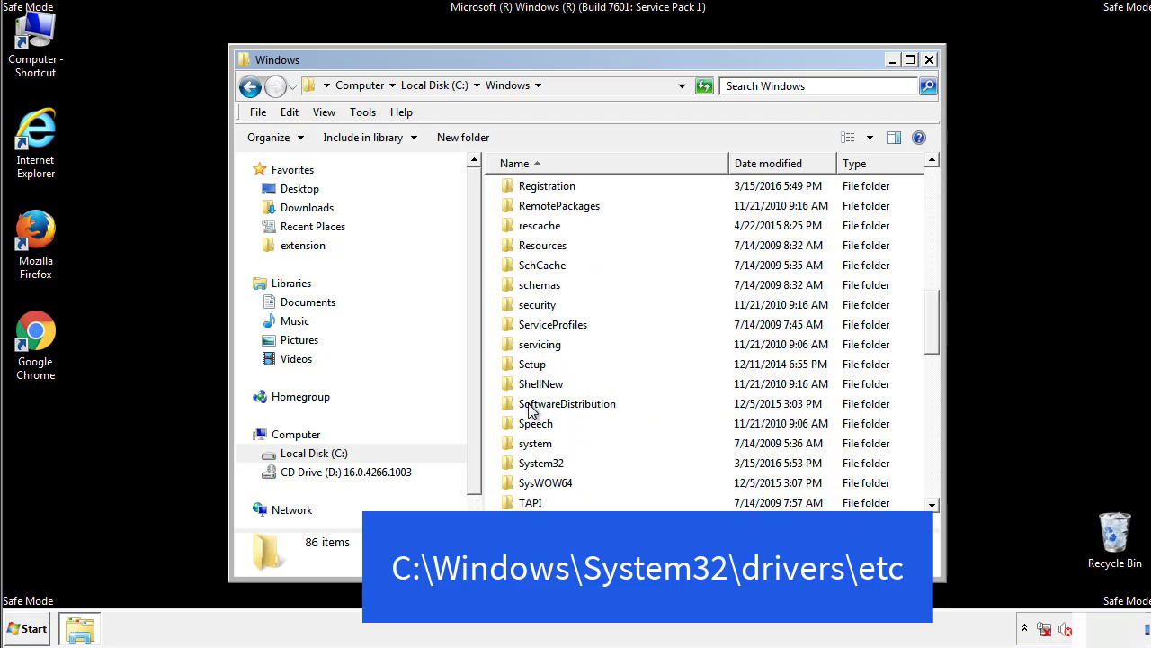
pyautogui.doubleClick(542, 464)
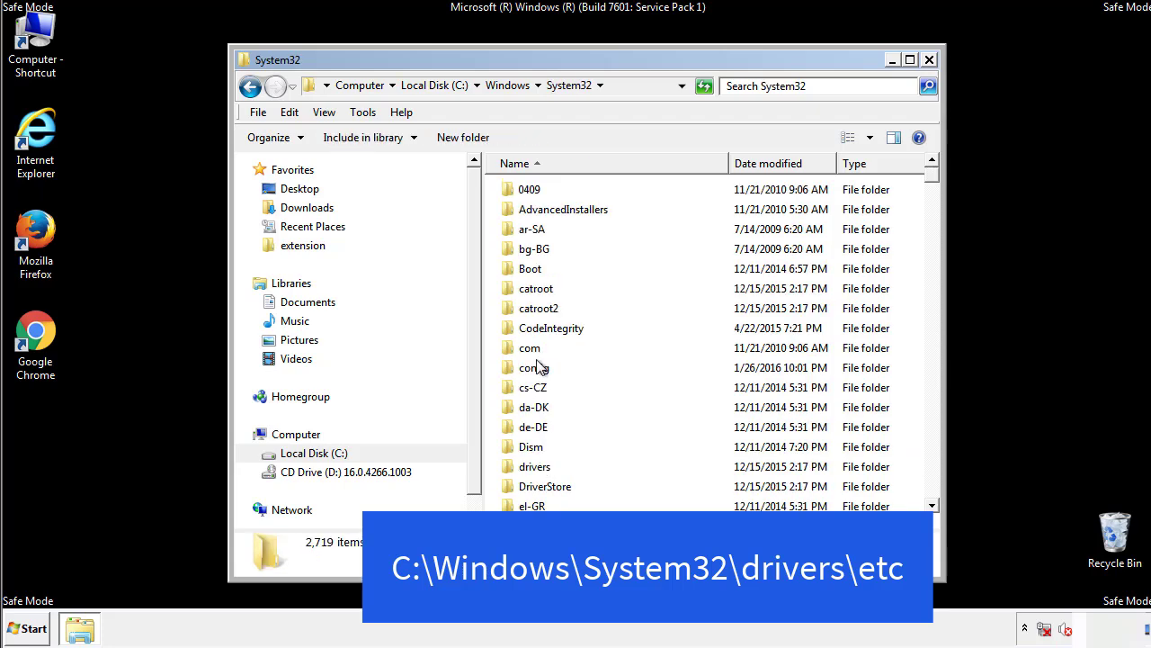
pyautogui.doubleClick(535, 467)
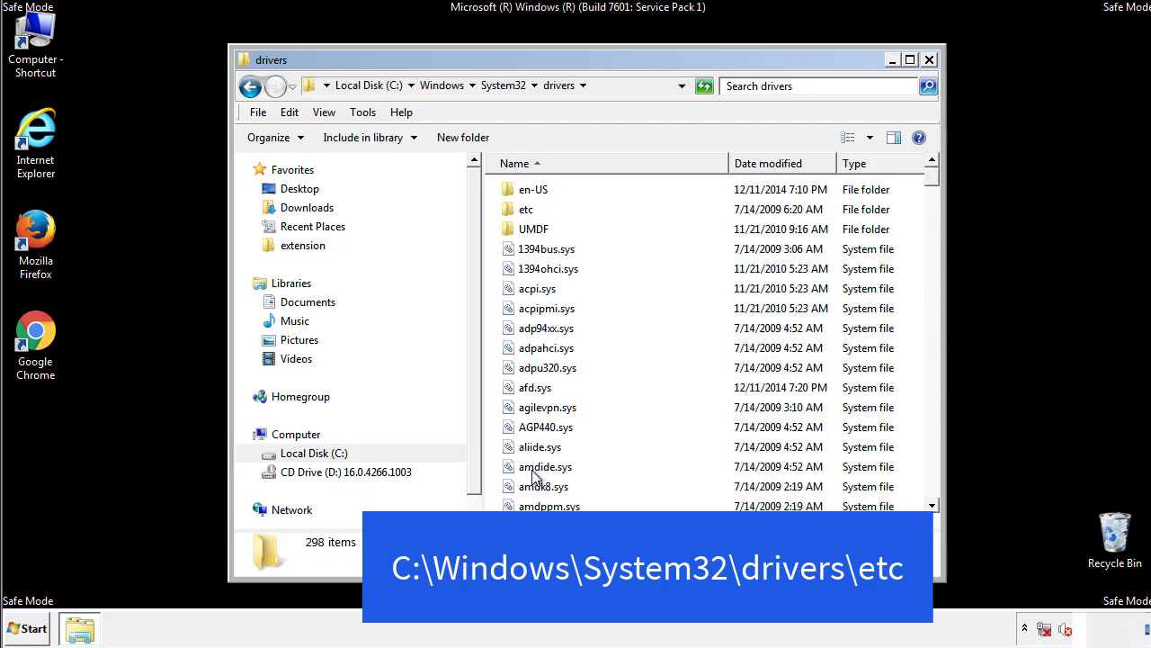
pyautogui.click(515, 213)
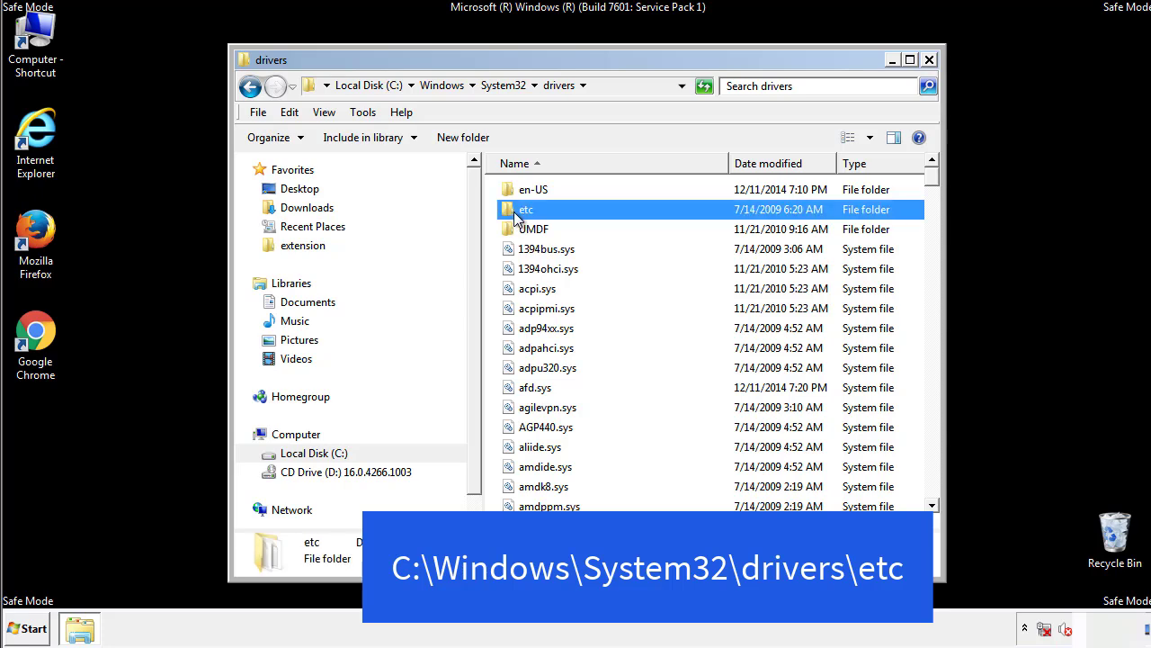
pyautogui.doubleClick(515, 213)
# Open the hosts file in Notepad and reposition its window so the full text is on screen
pyautogui.doubleClick(521, 191)
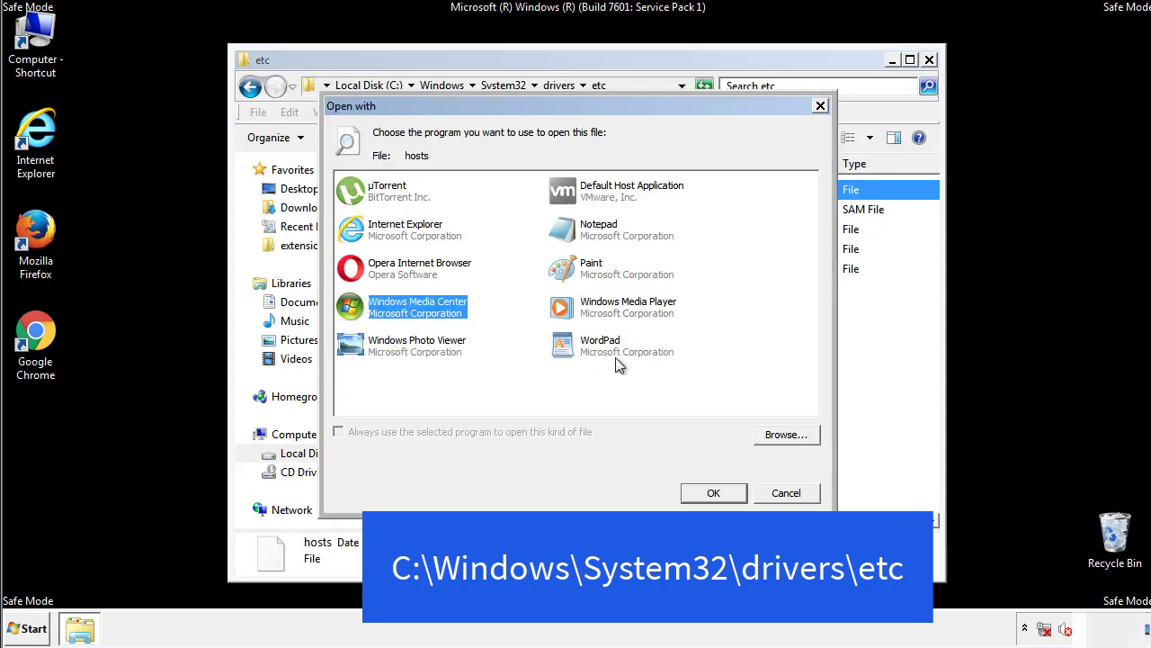
pyautogui.click(583, 236)
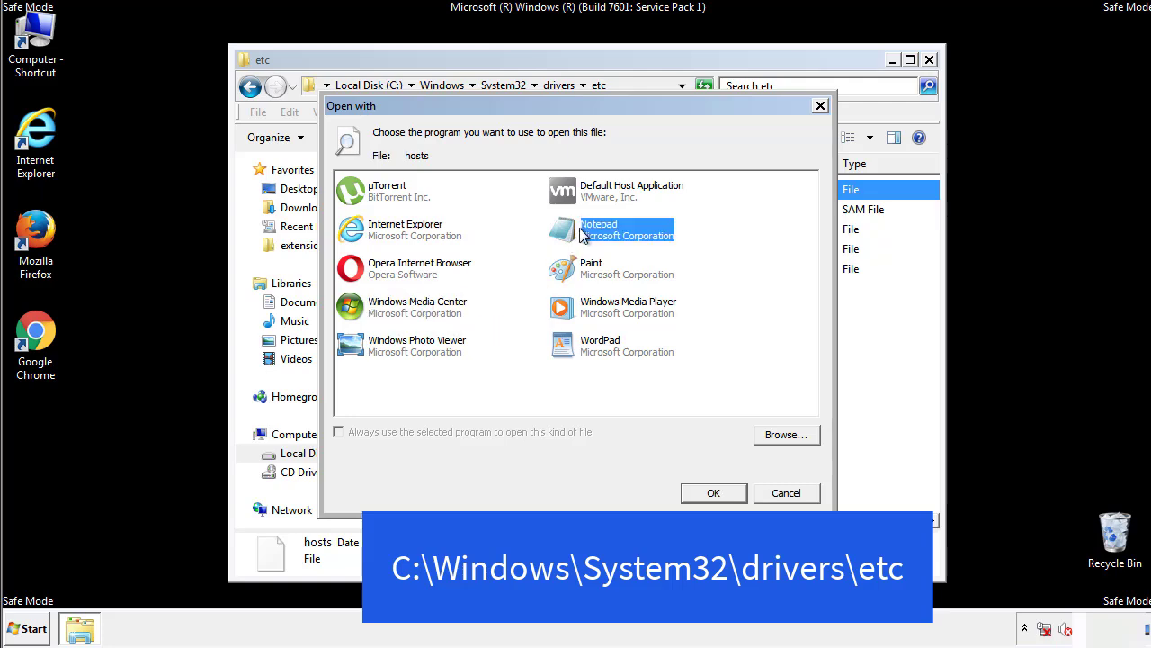
pyautogui.click(711, 493)
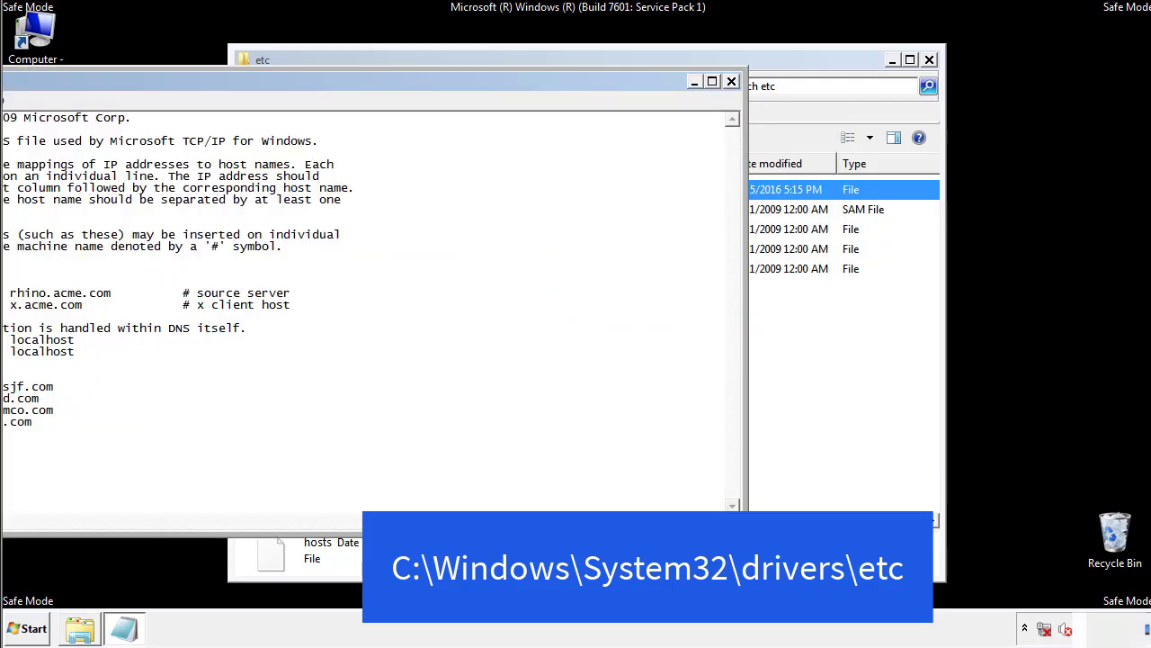
pyautogui.moveTo(475, 89); pyautogui.dragTo(732, 106)
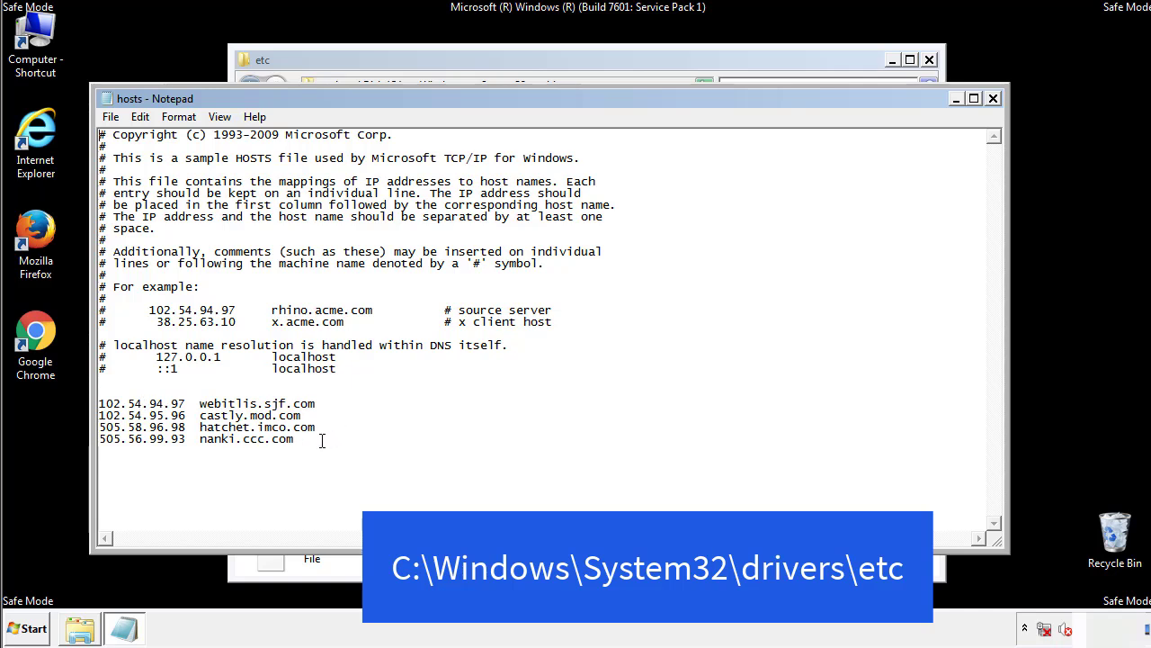
# Delete the hosts entries from webitlis.sjf.com through nanki.ccc.com, save the file on closing, and close the etc folder
pyautogui.moveTo(322, 441); pyautogui.dragTo(121, 401)
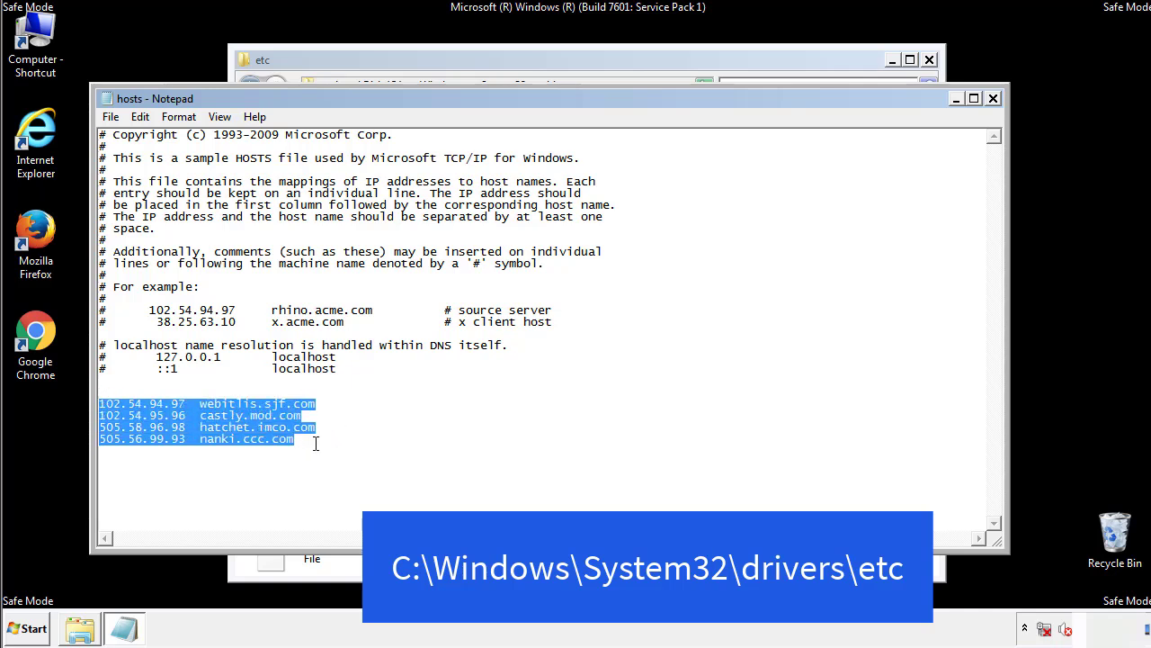
pyautogui.press('Delete')
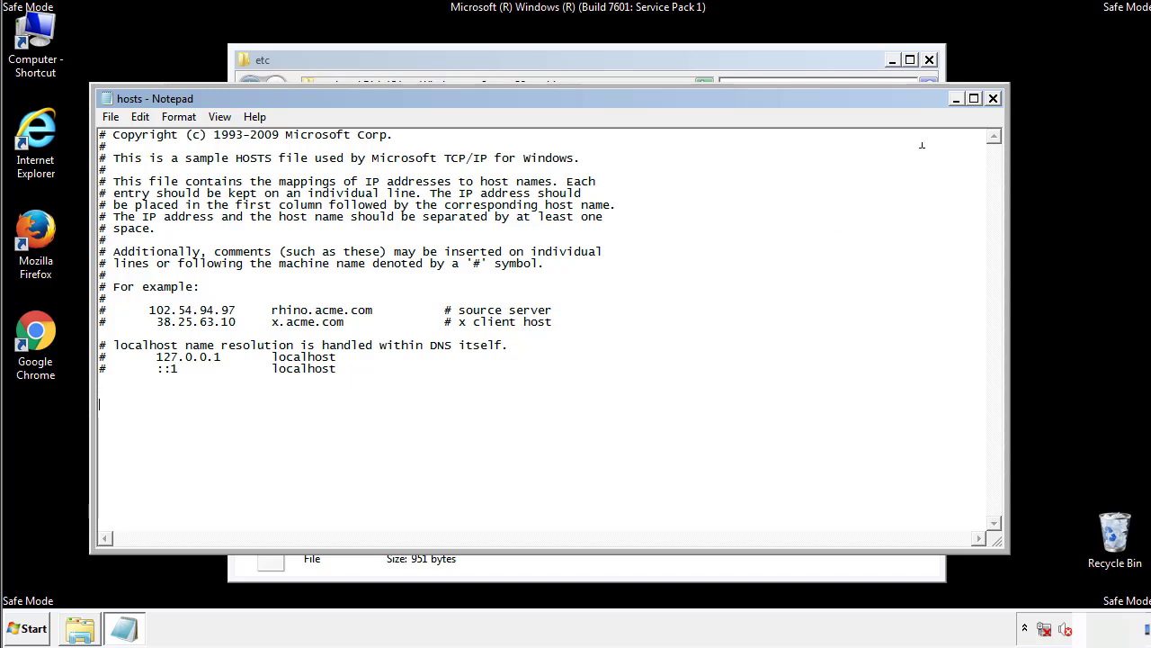
pyautogui.click(994, 99)
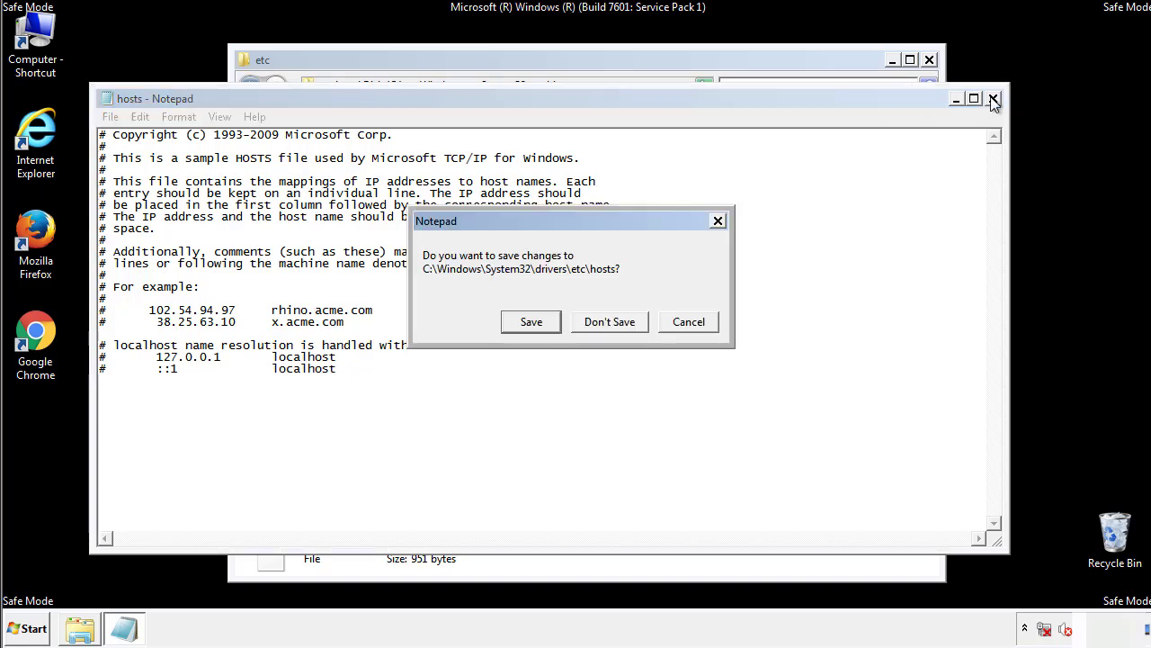
pyautogui.click(508, 327)
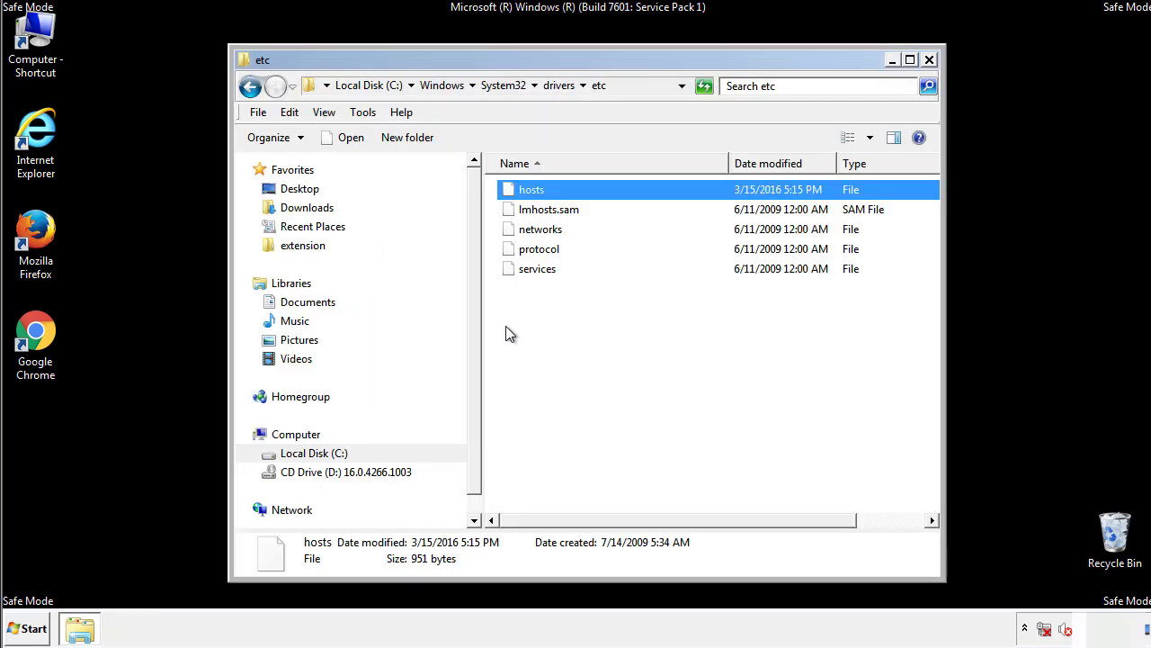
pyautogui.click(506, 326)
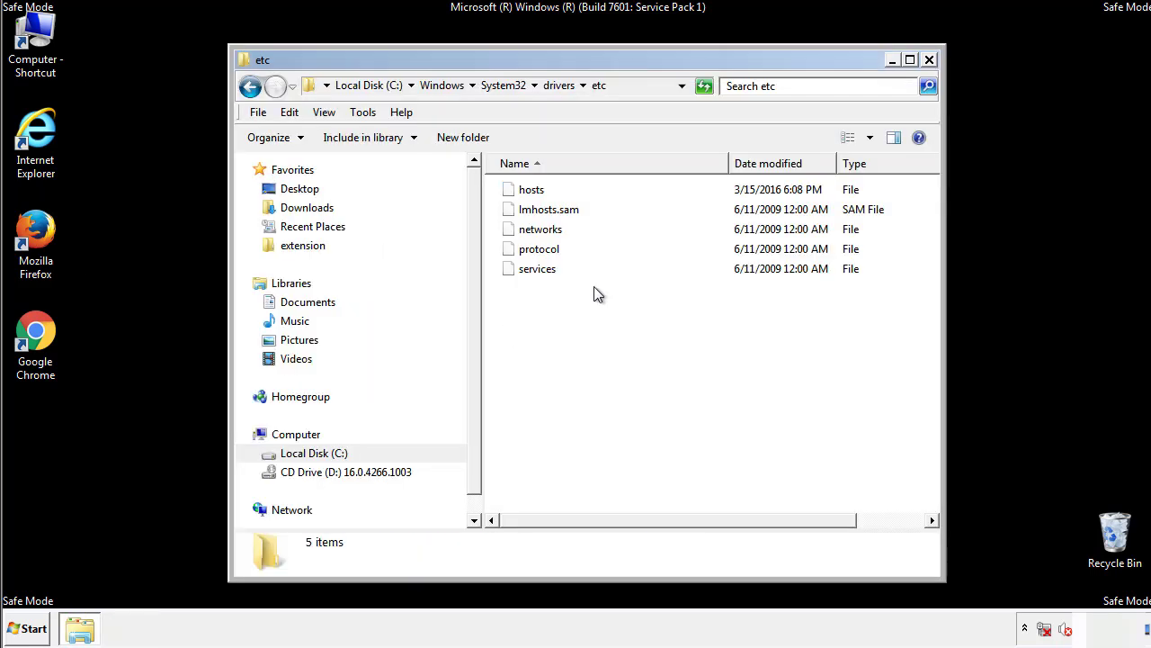
pyautogui.click(929, 60)
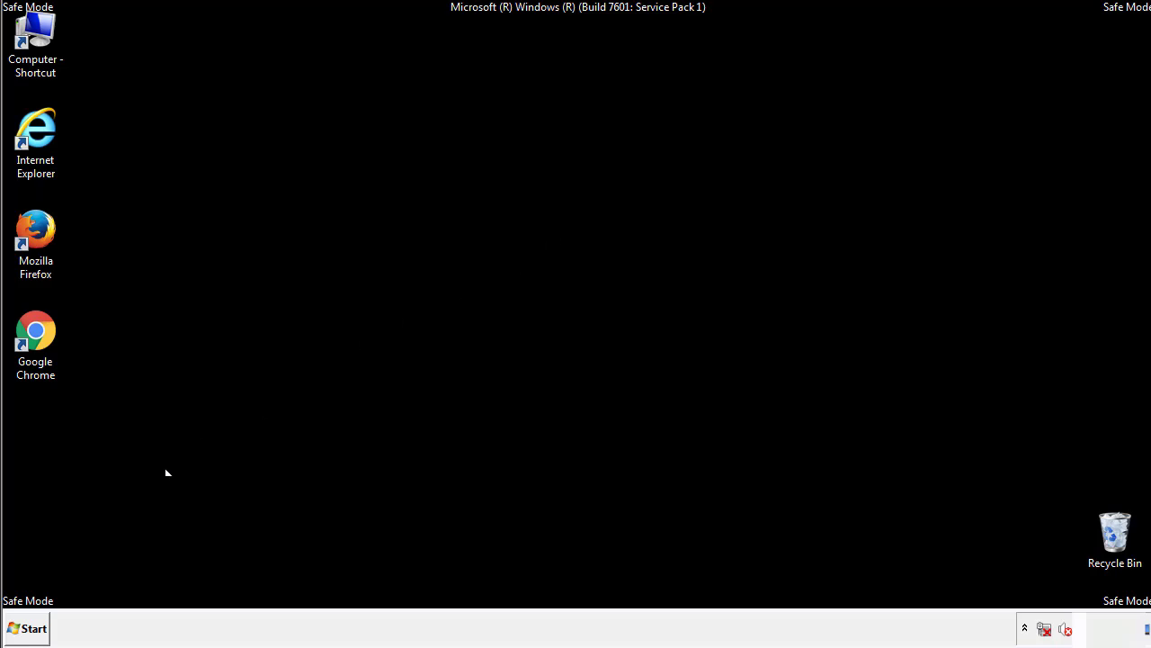
# Open the Startup folder listed among all installed programs
pyautogui.click(32, 629)
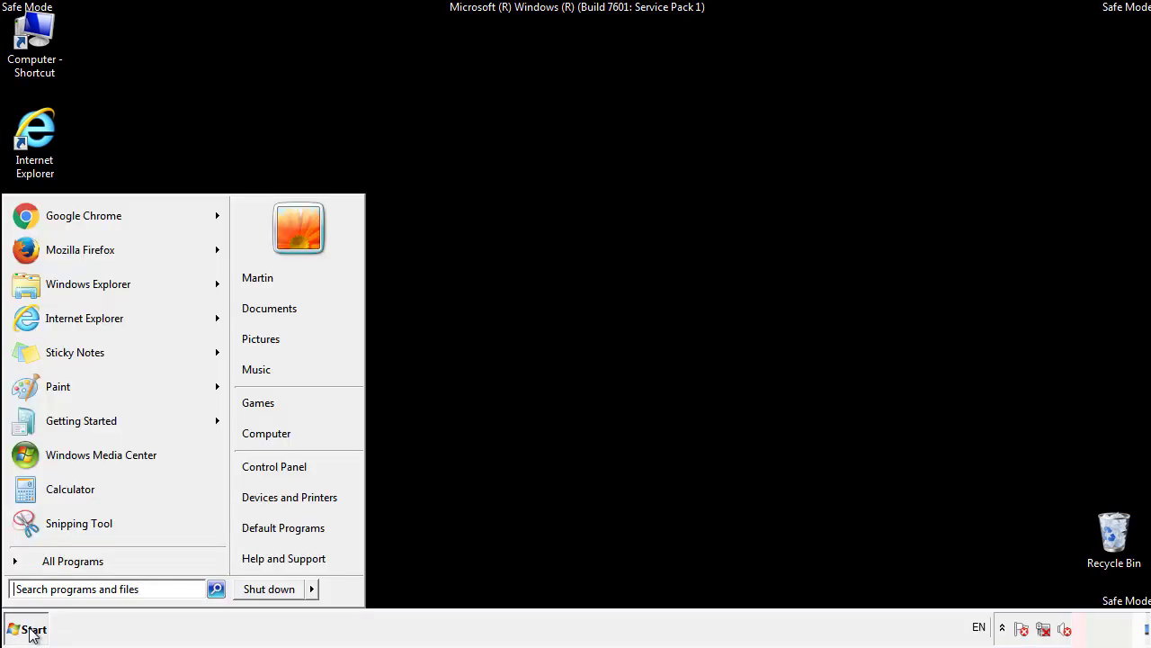
pyautogui.click(52, 568)
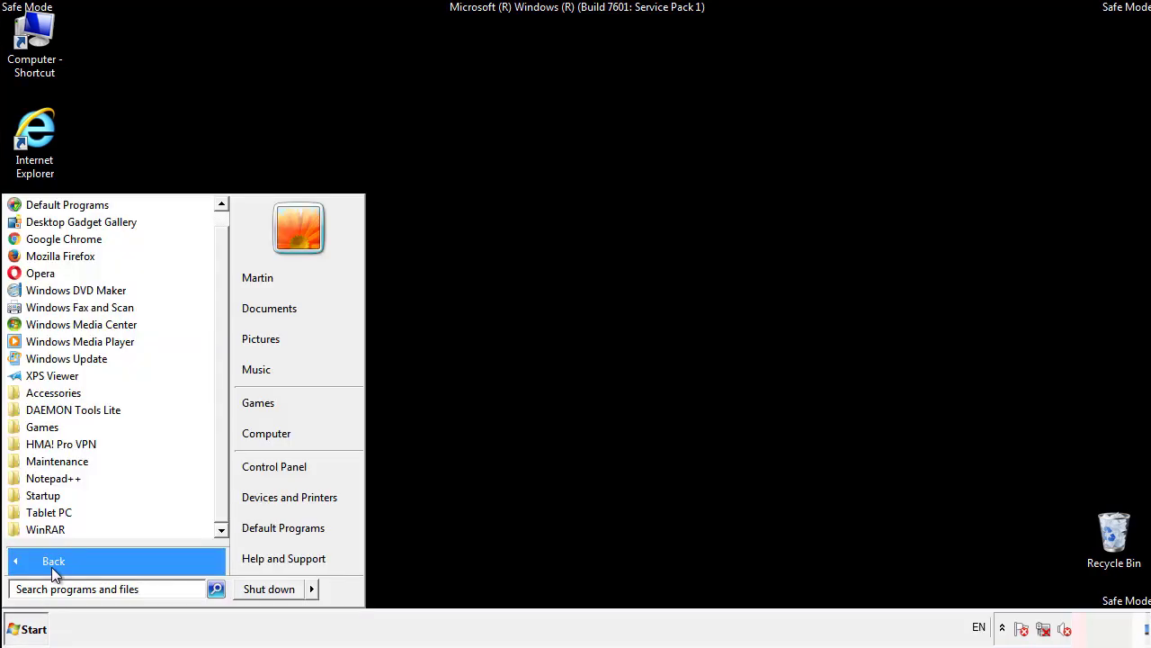
pyautogui.rightClick(53, 493)
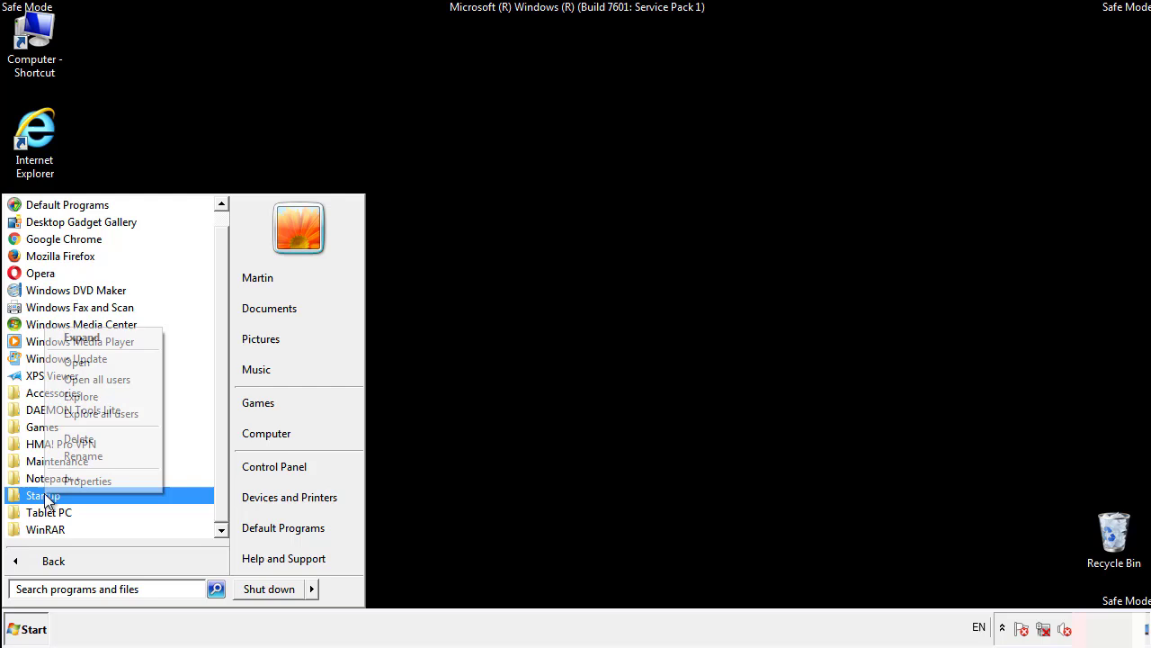
pyautogui.click(86, 361)
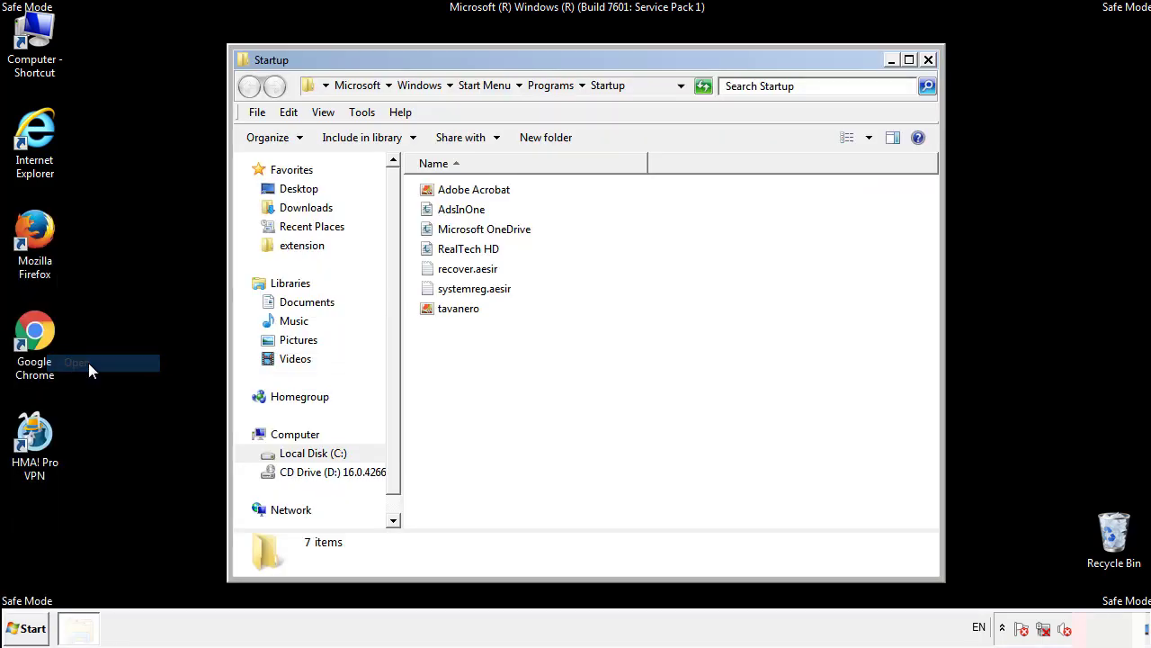
# Delete AdsInOne, recover.aesir, systemreg.aesir and tavanero from the Startup folder and close the folder
pyautogui.click(468, 209)
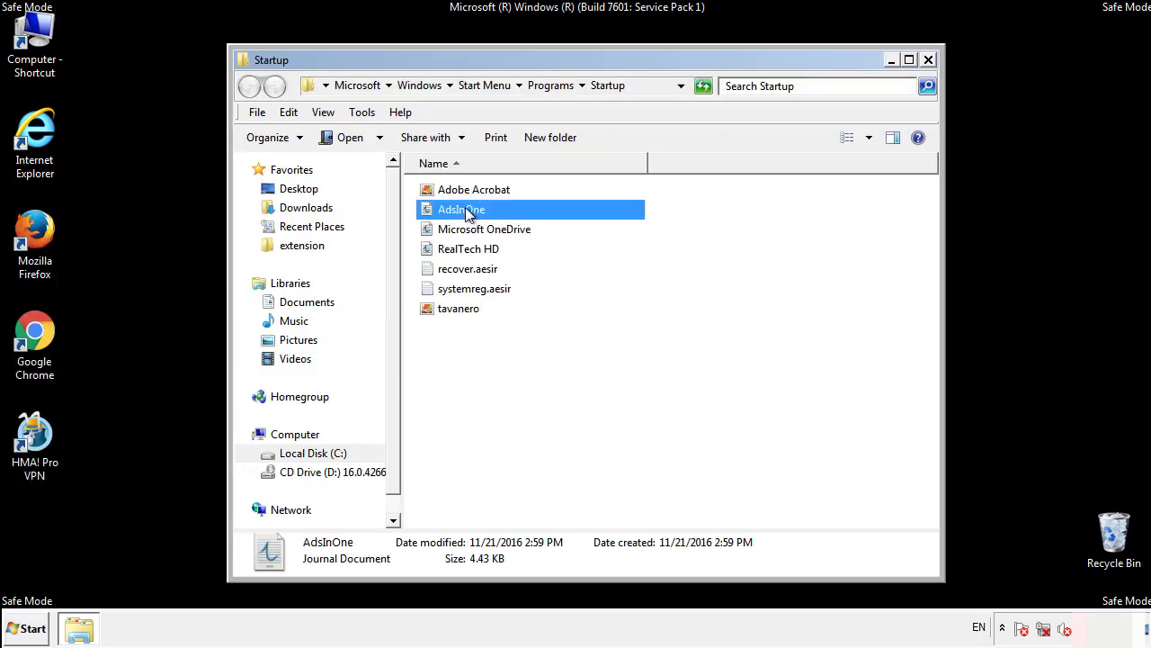
pyautogui.keyDown('ctrl'); pyautogui.click(468, 270); pyautogui.keyUp('ctrl')
pyautogui.keyDown('ctrl'); pyautogui.click(476, 289); pyautogui.keyUp('ctrl')
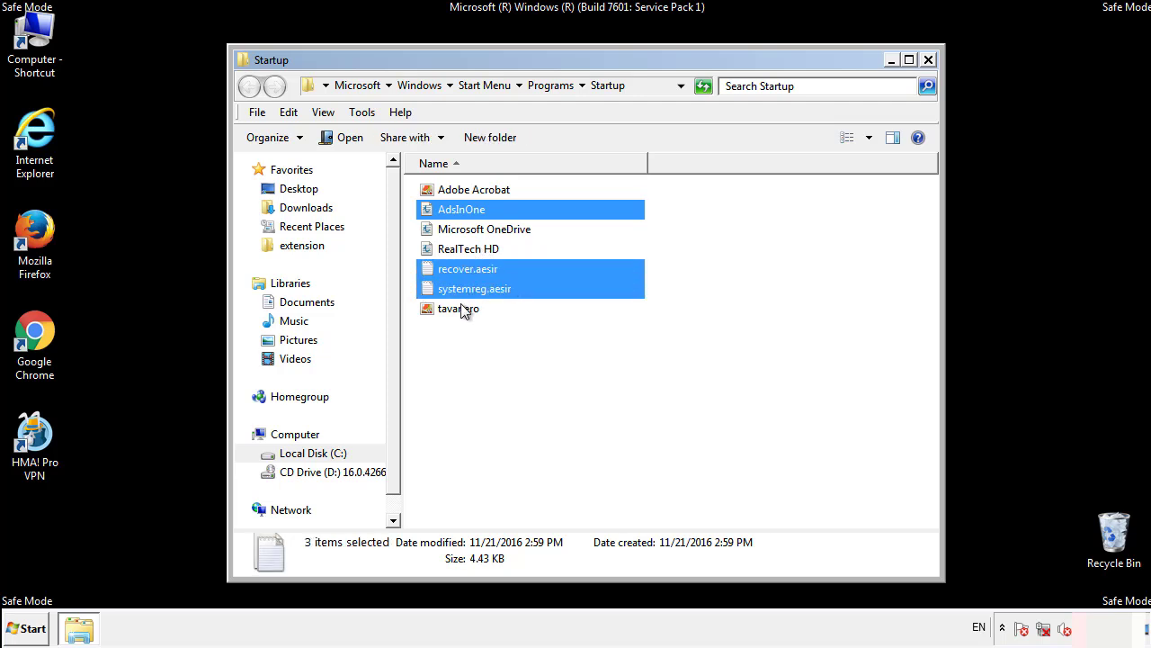
pyautogui.keyDown('ctrl'); pyautogui.click(460, 309); pyautogui.keyUp('ctrl')
pyautogui.rightClick(455, 309)
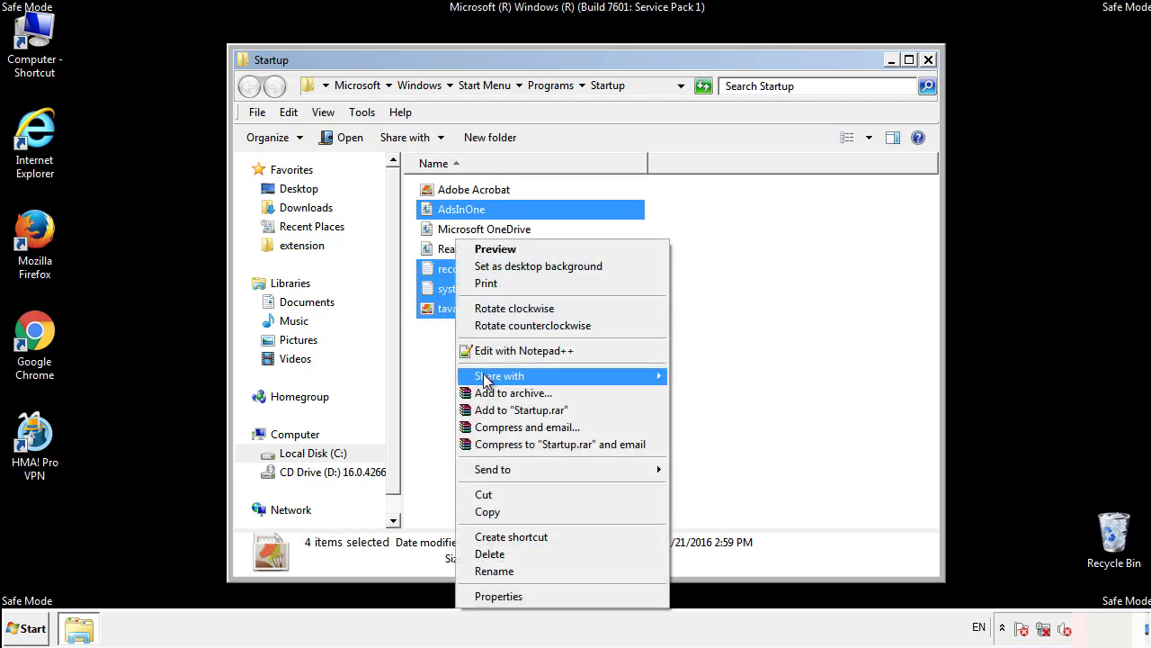
pyautogui.click(488, 553)
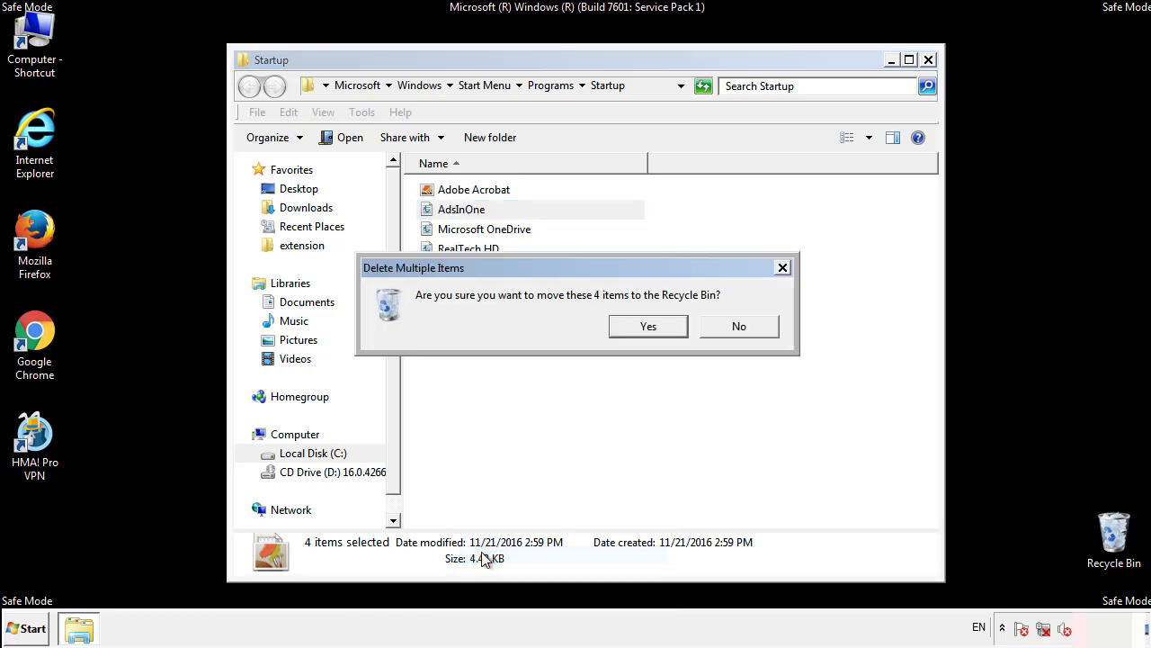
pyautogui.click(634, 329)
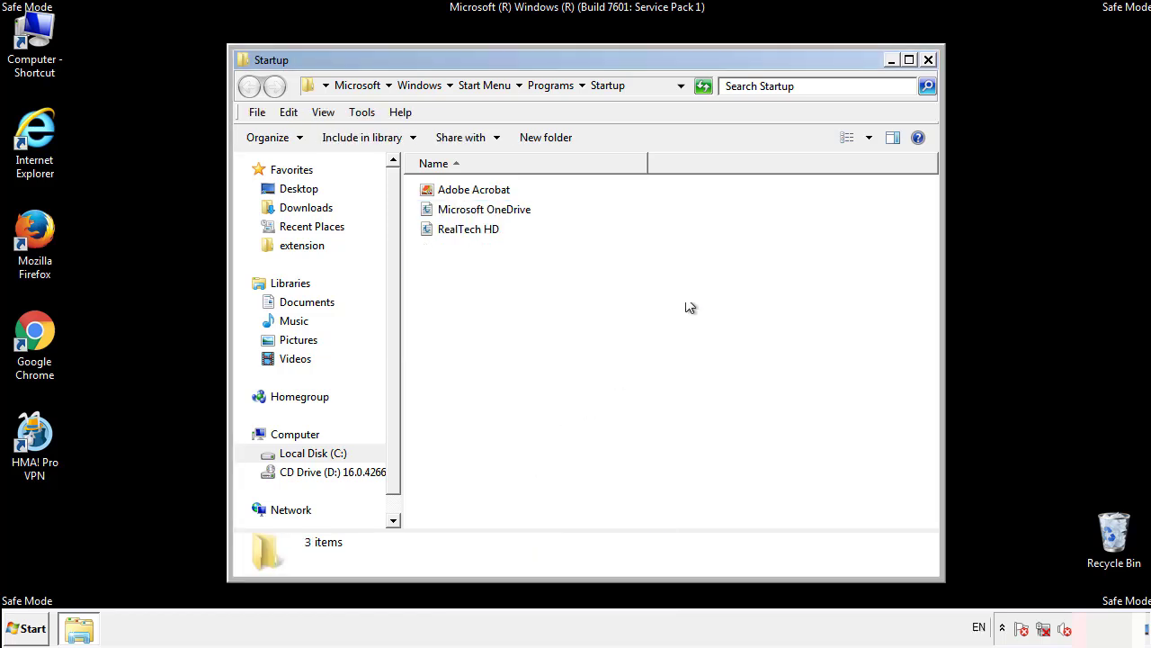
pyautogui.click(930, 60)
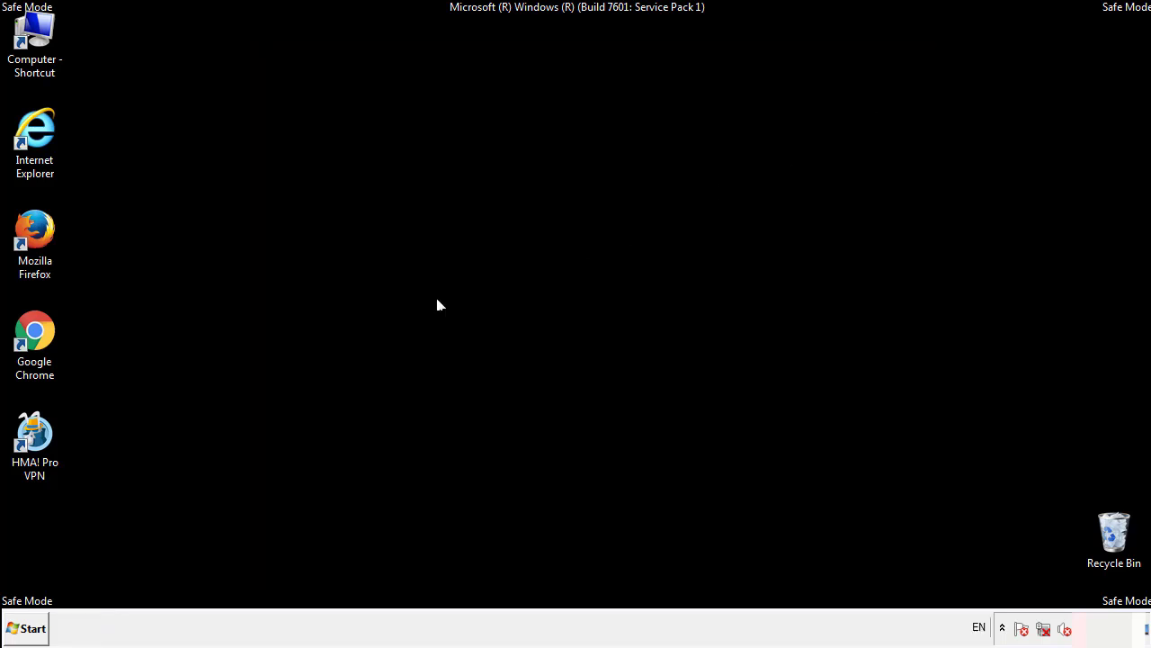
# Search for regedit among the installed programs and launch the Registry Editor
pyautogui.click(27, 635)
pyautogui.click(79, 589)
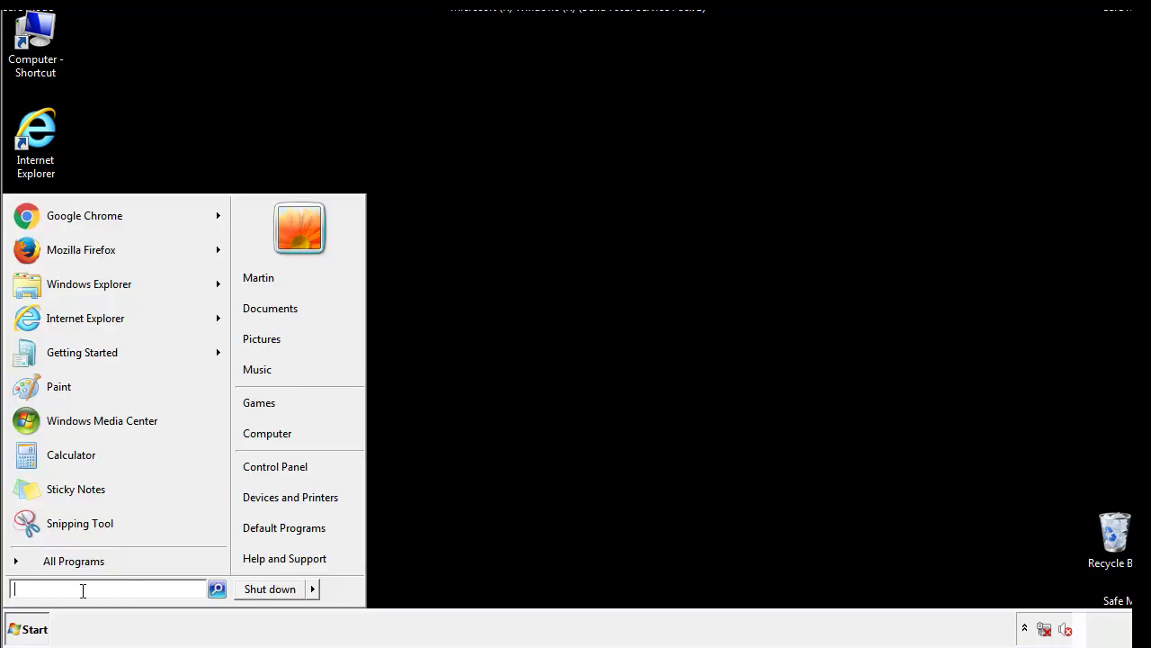
pyautogui.write('regedit')
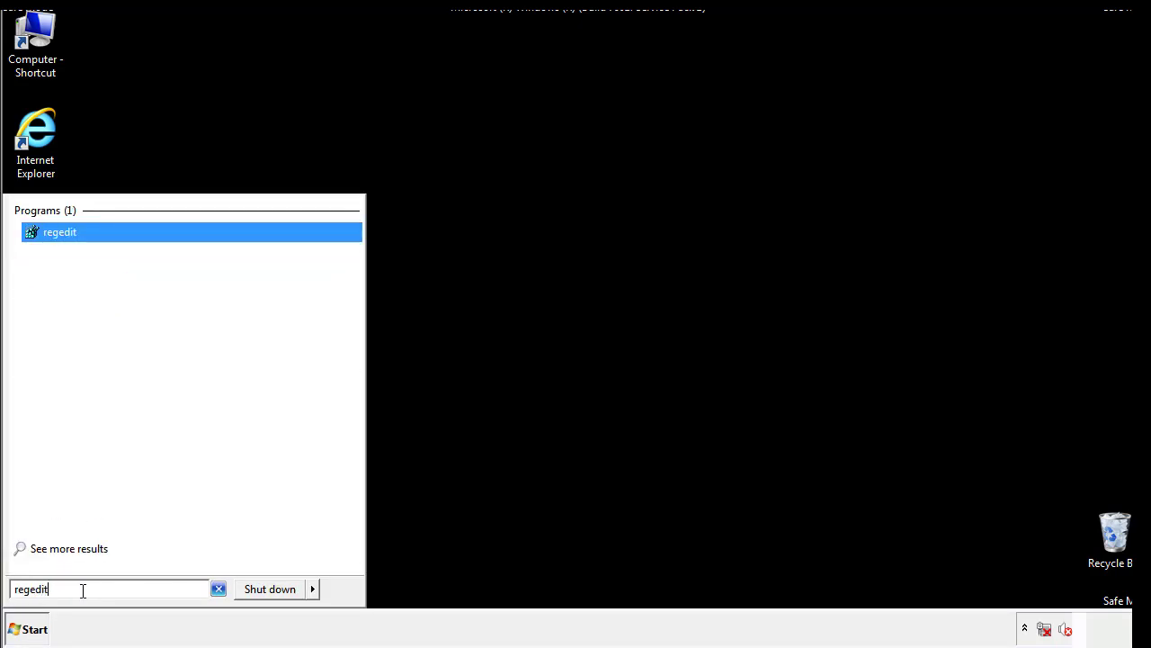
pyautogui.press('Return')
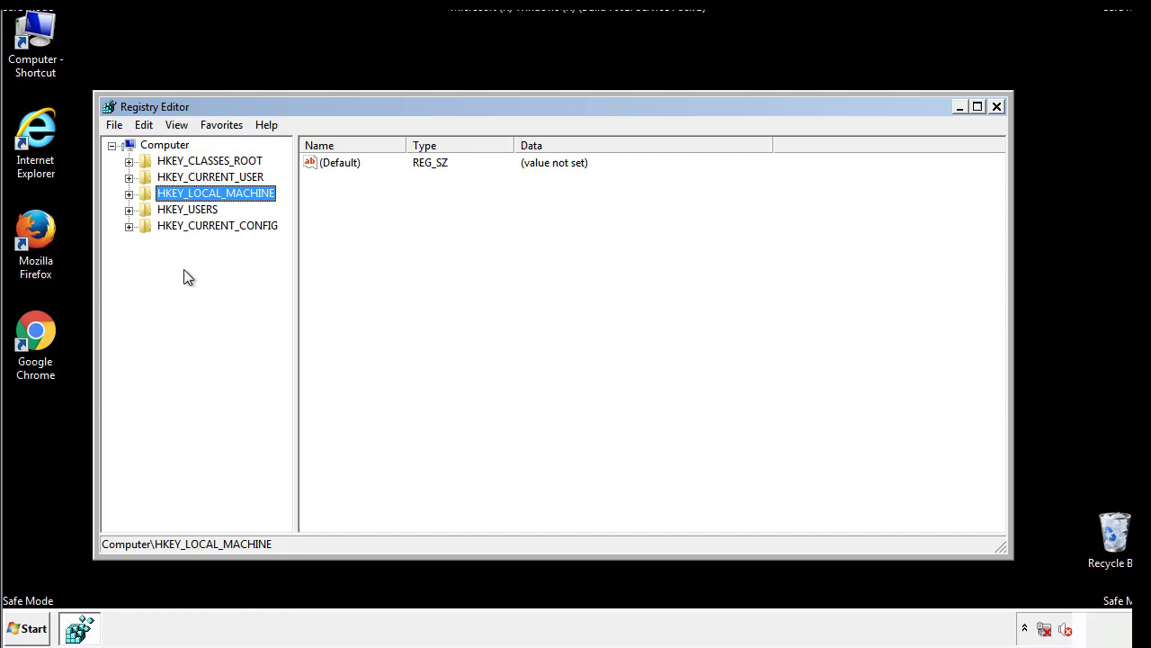
# Open the registry key HKEY_LOCAL_MACHINE\SOFTWARE\Microsoft\Windows\CurrentVersion\Run
pyautogui.click(129, 193)
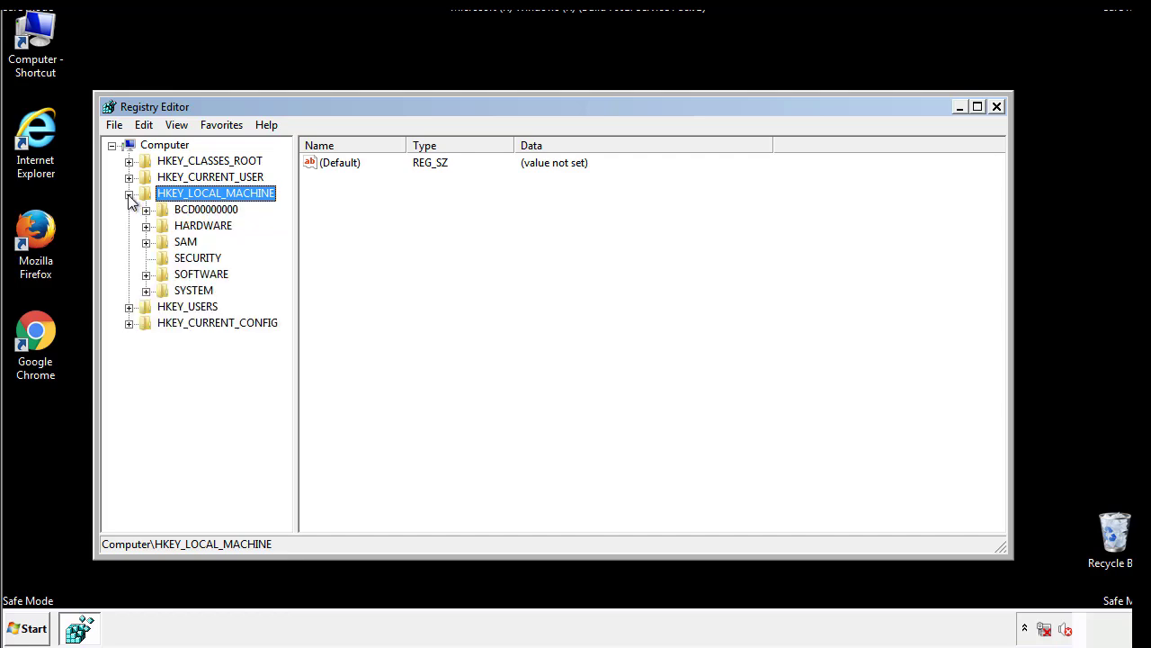
pyautogui.click(145, 277)
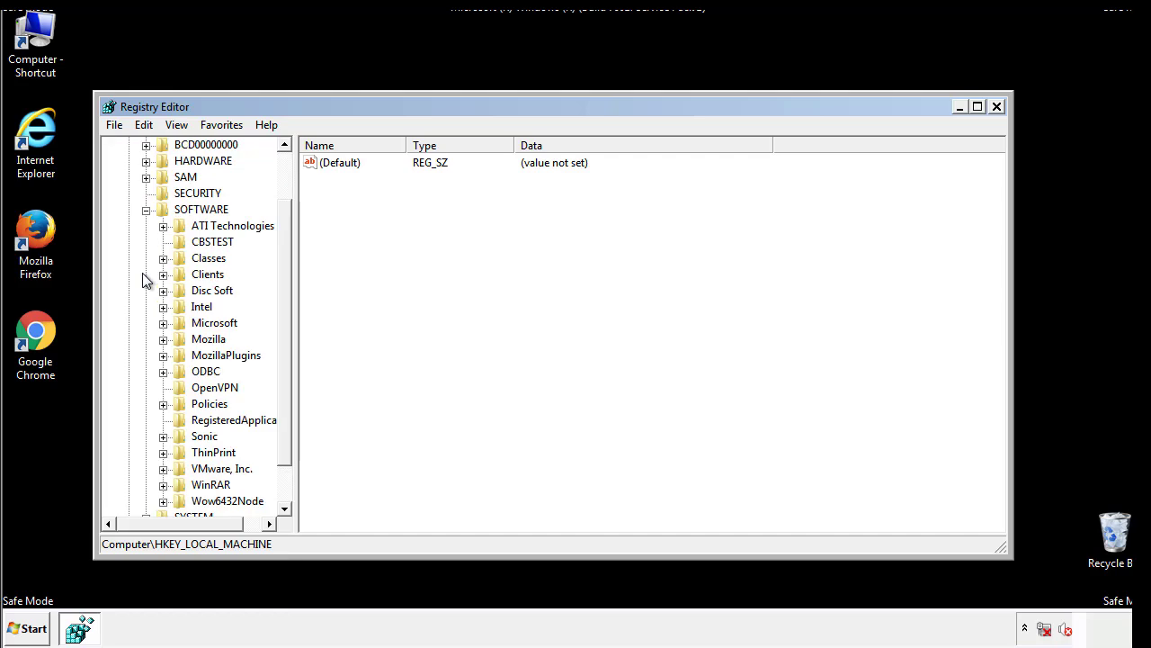
pyautogui.scroll(-1, 284, 282)
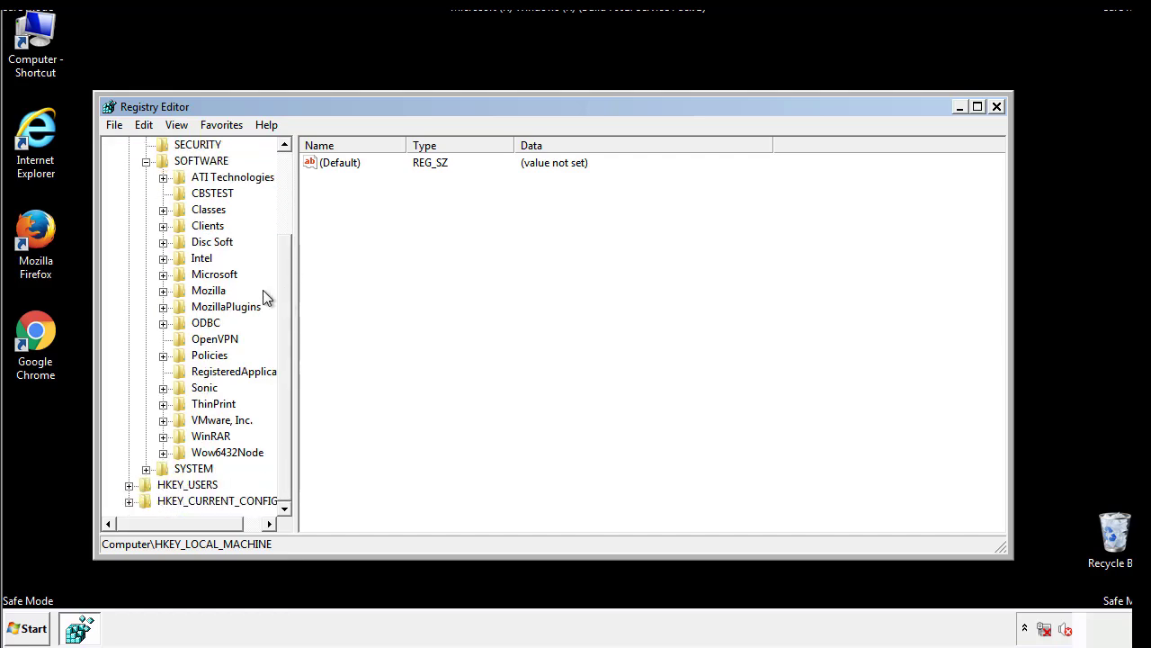
pyautogui.click(163, 274)
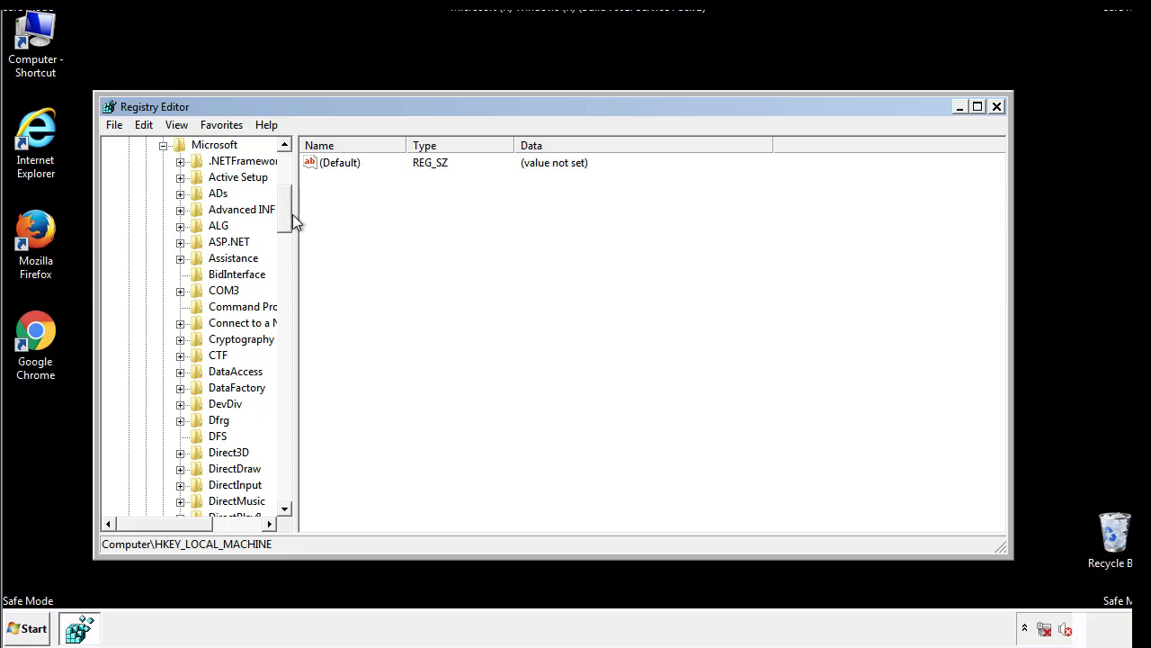
pyautogui.moveTo(289, 225); pyautogui.dragTo(285, 465)
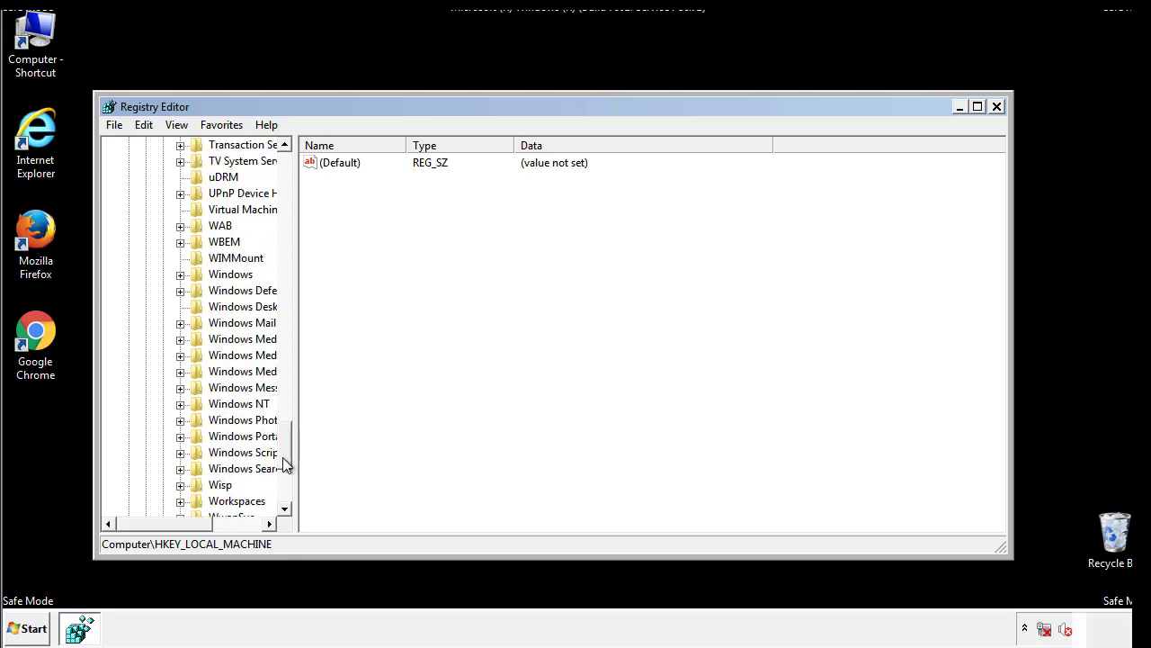
pyautogui.click(180, 274)
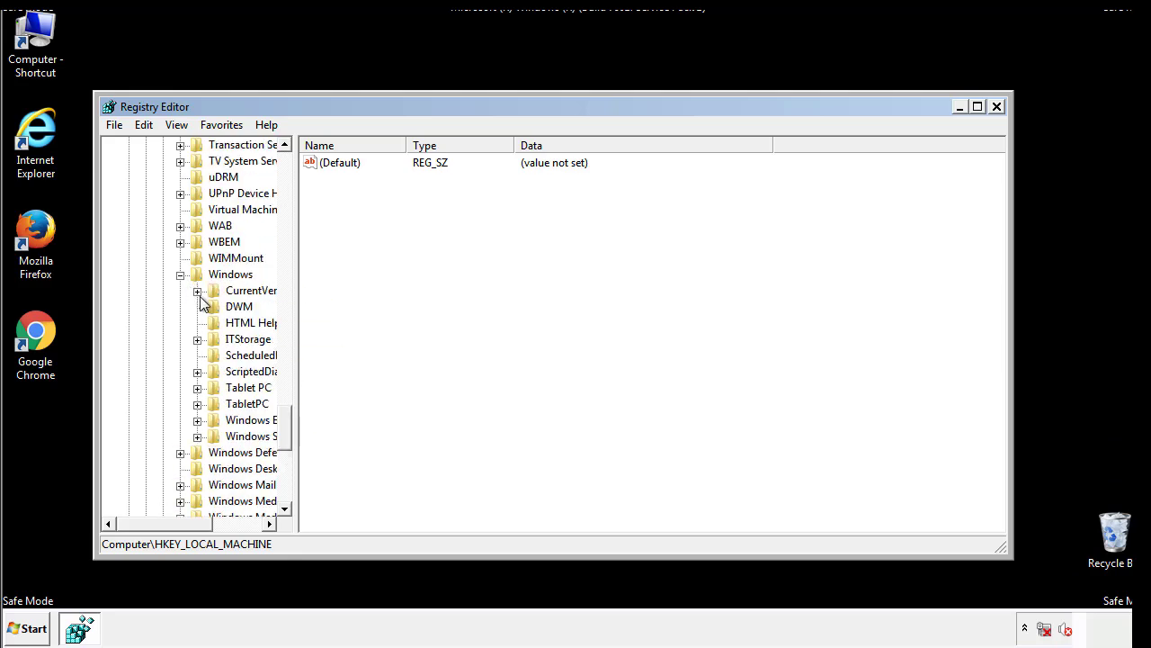
pyautogui.moveTo(159, 523); pyautogui.dragTo(189, 527)
pyautogui.click(147, 291)
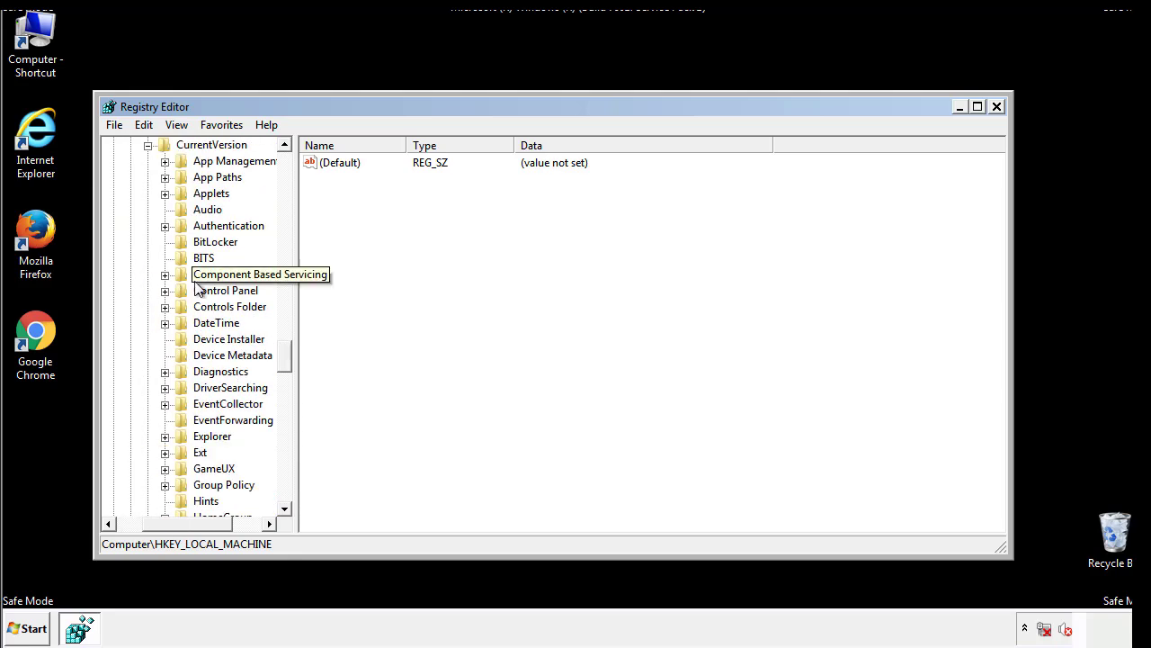
pyautogui.moveTo(295, 361); pyautogui.dragTo(283, 410)
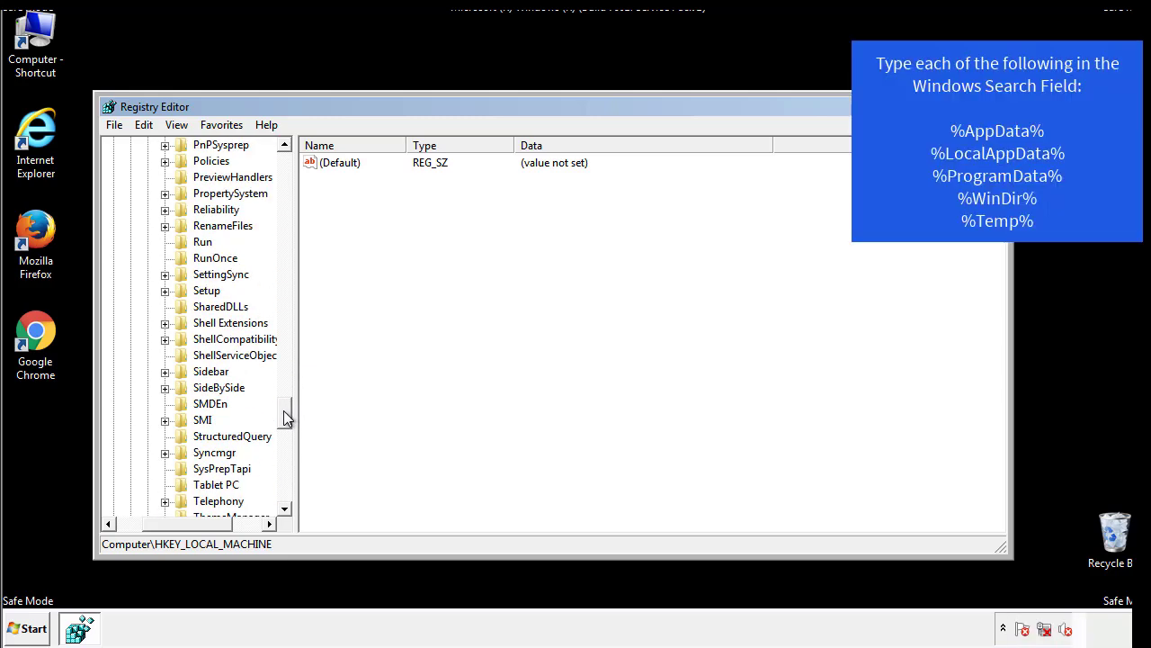
pyautogui.click(187, 241)
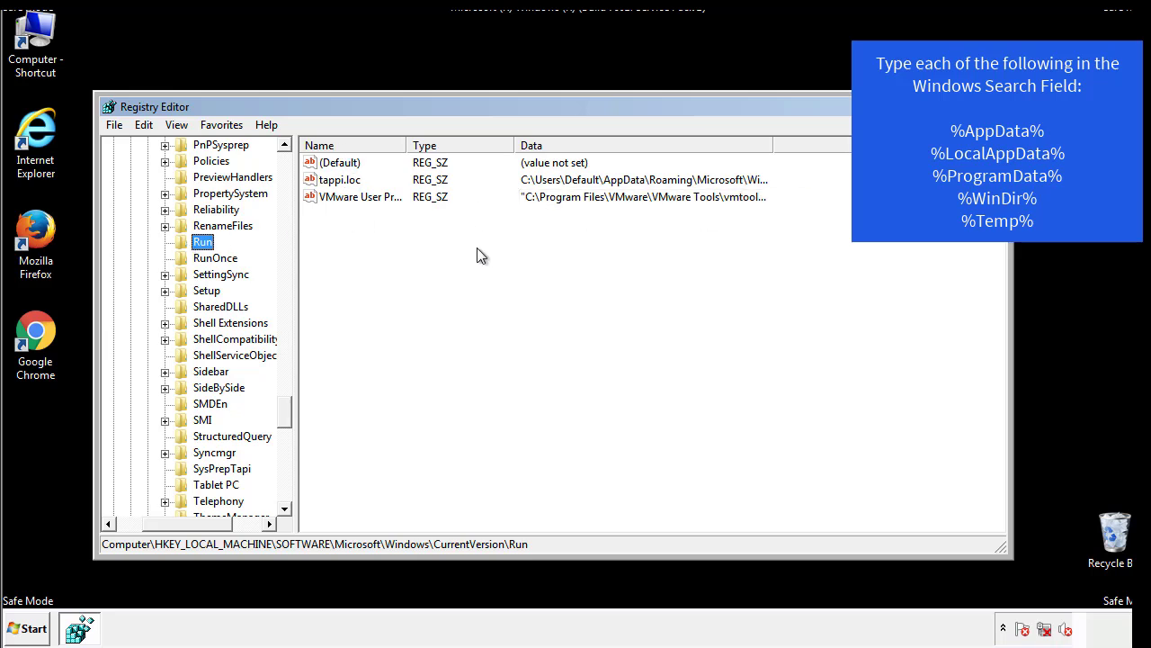
# Permanently delete the tappi.loc value from the local machine's Run key
pyautogui.click(340, 184)
pyautogui.rightClick(332, 182)
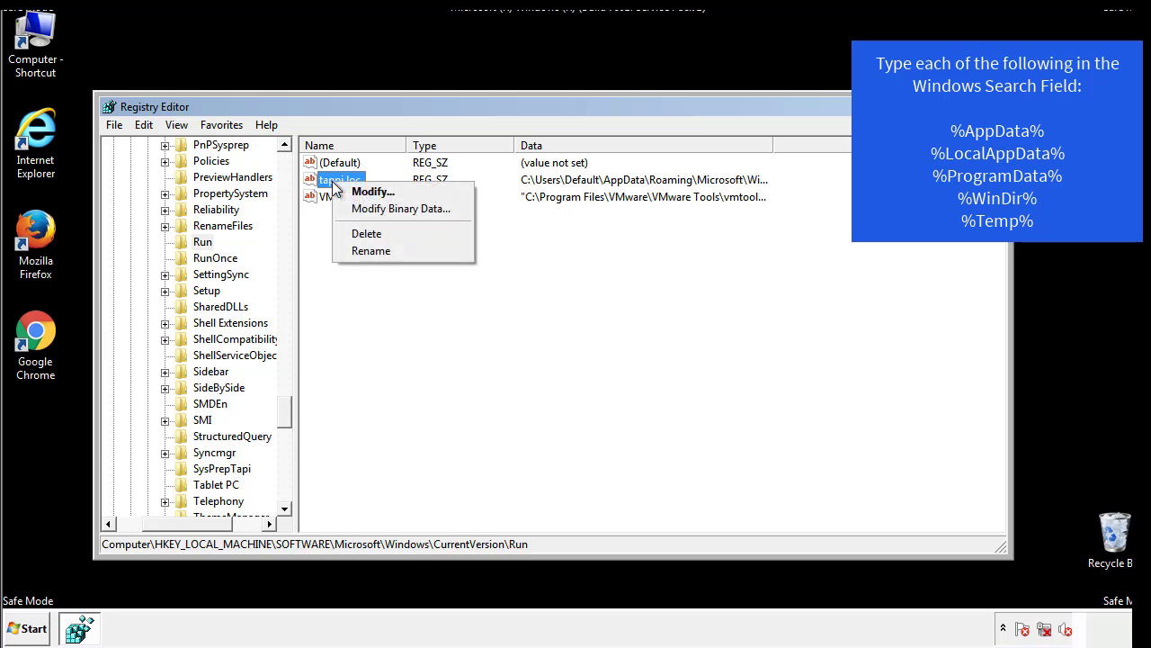
pyautogui.click(358, 235)
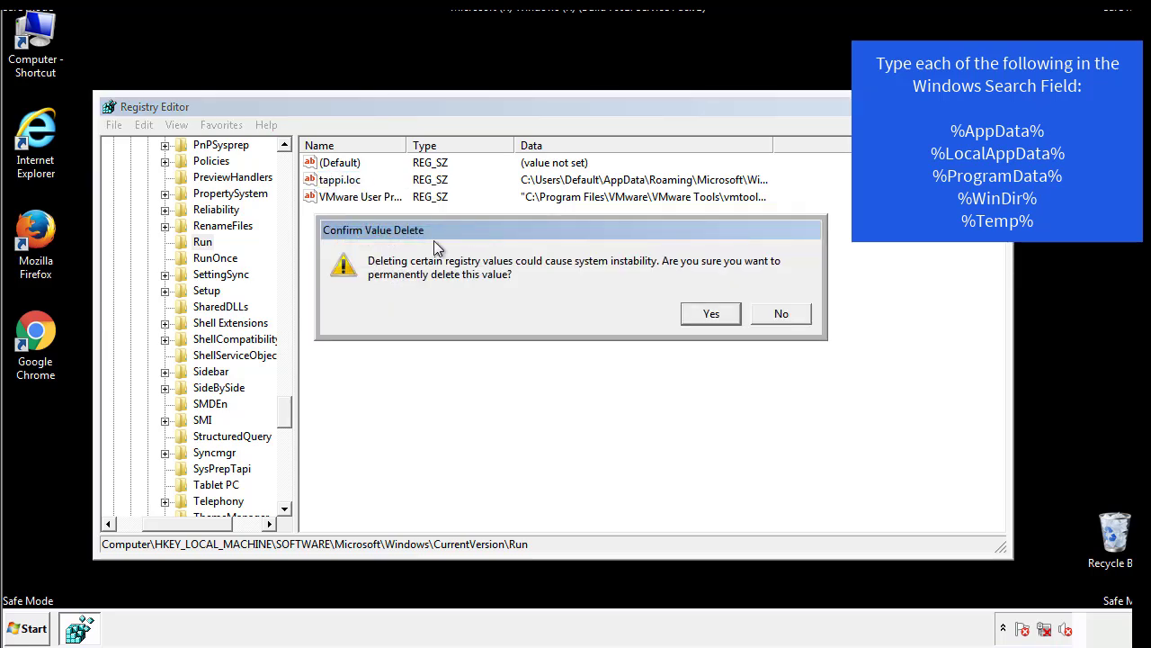
pyautogui.click(701, 319)
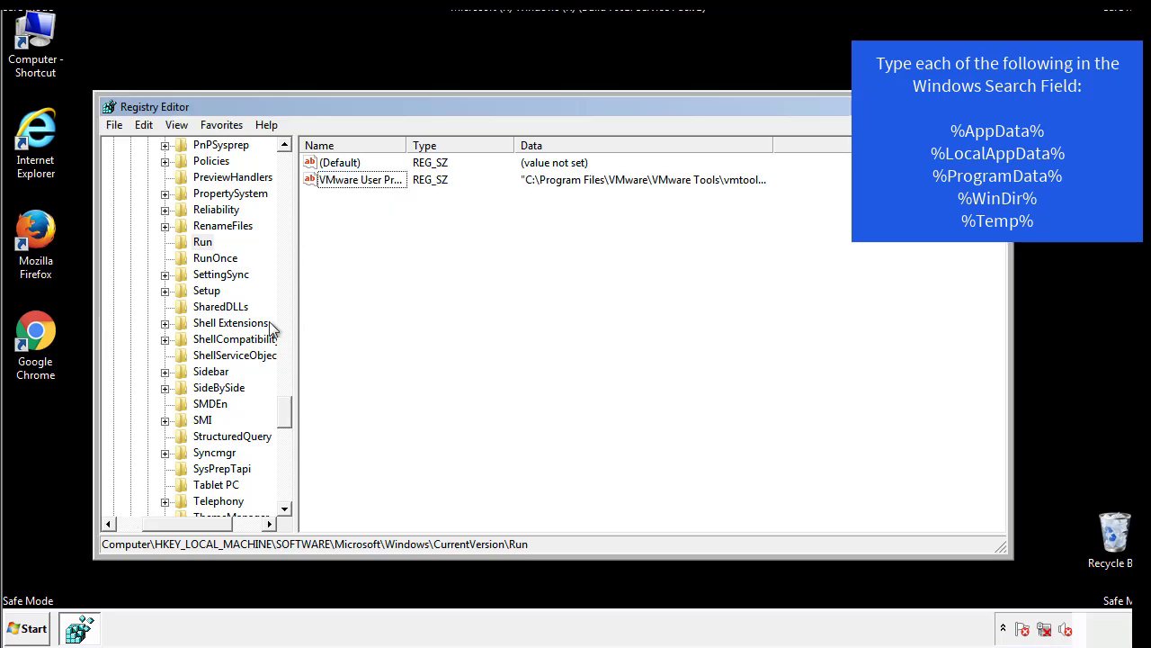
# Return to the start of the registry tree and collapse the HKEY_LOCAL_MACHINE branch
pyautogui.moveTo(284, 412); pyautogui.dragTo(285, 489)
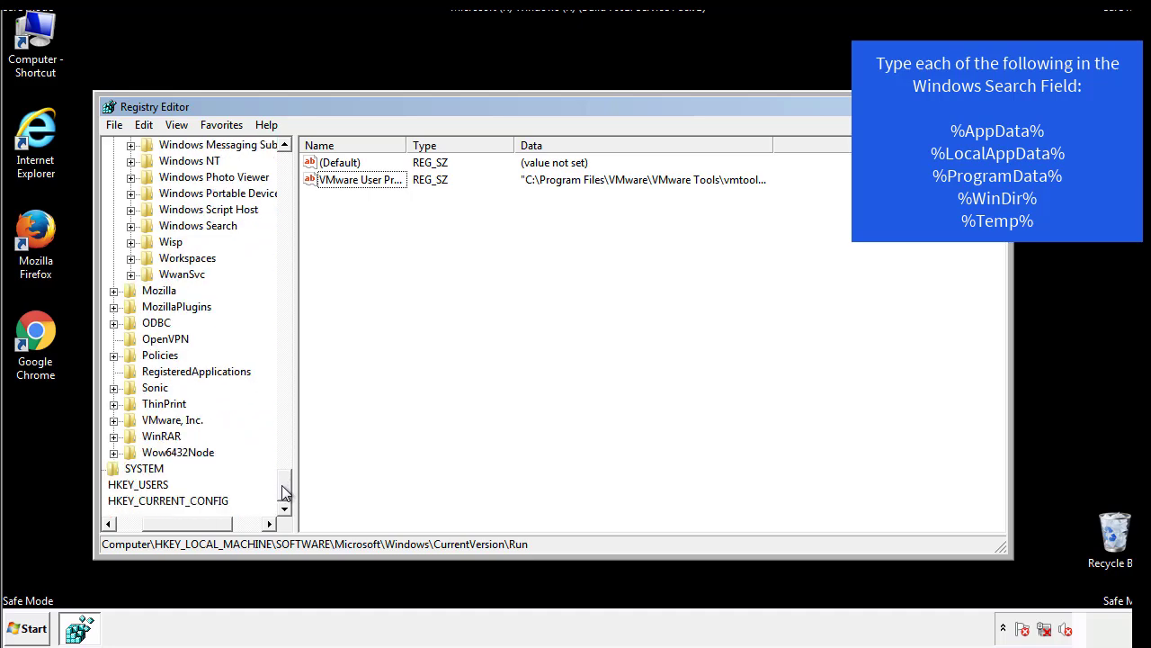
pyautogui.moveTo(193, 524); pyautogui.dragTo(139, 535)
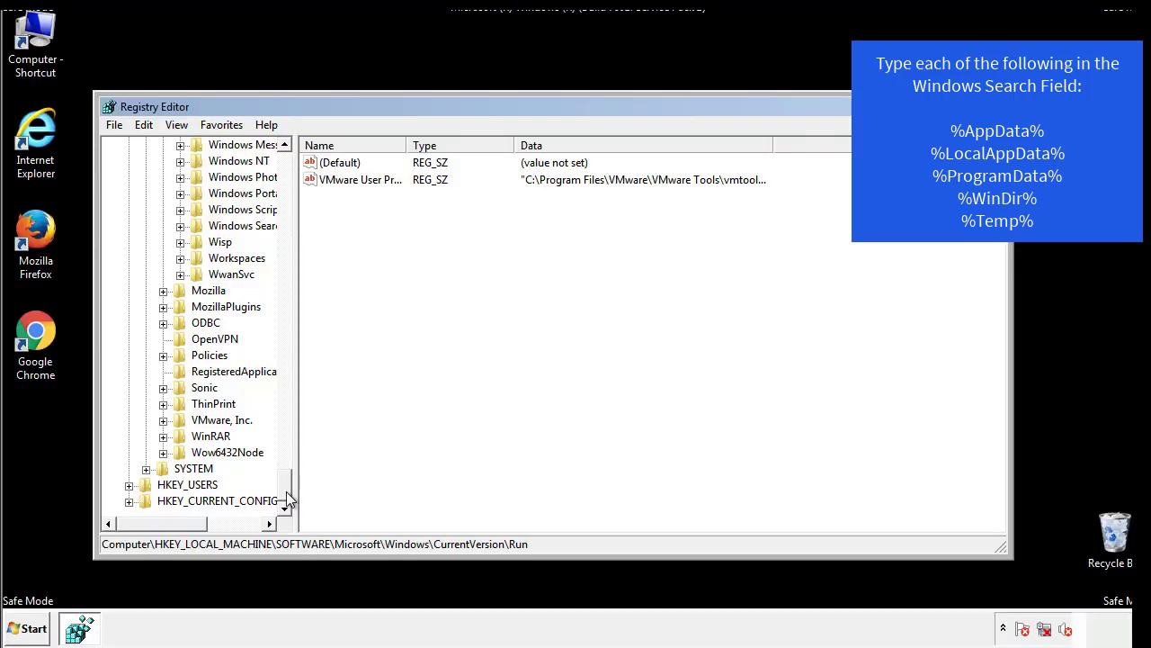
pyautogui.moveTo(285, 493); pyautogui.dragTo(297, 178)
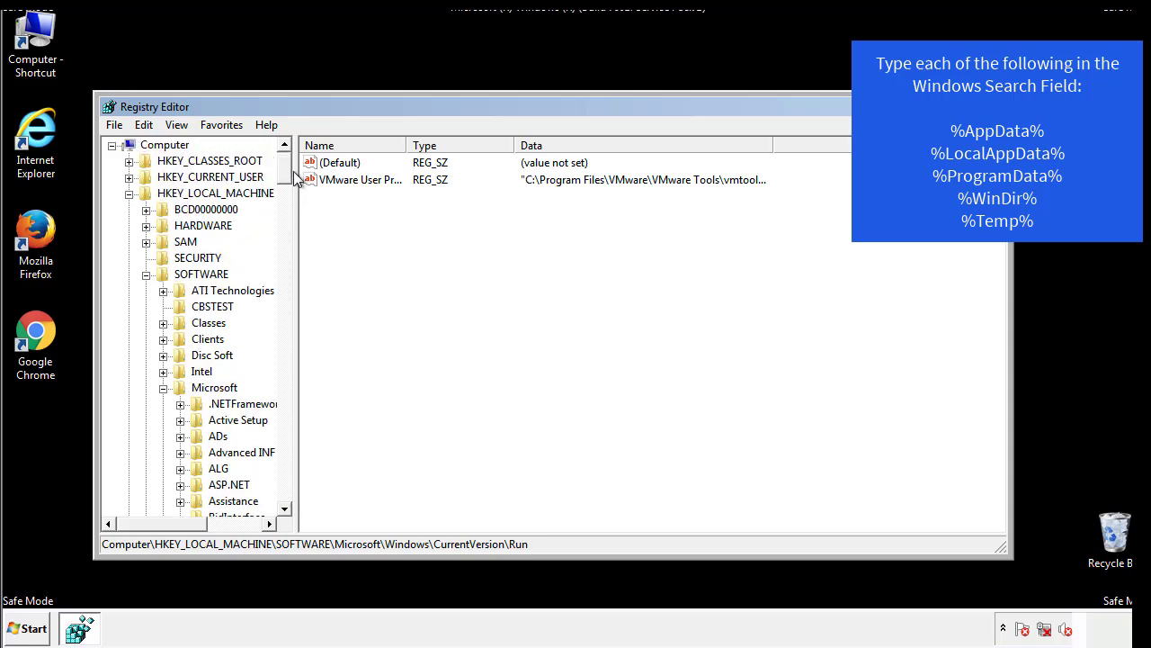
pyautogui.click(129, 192)
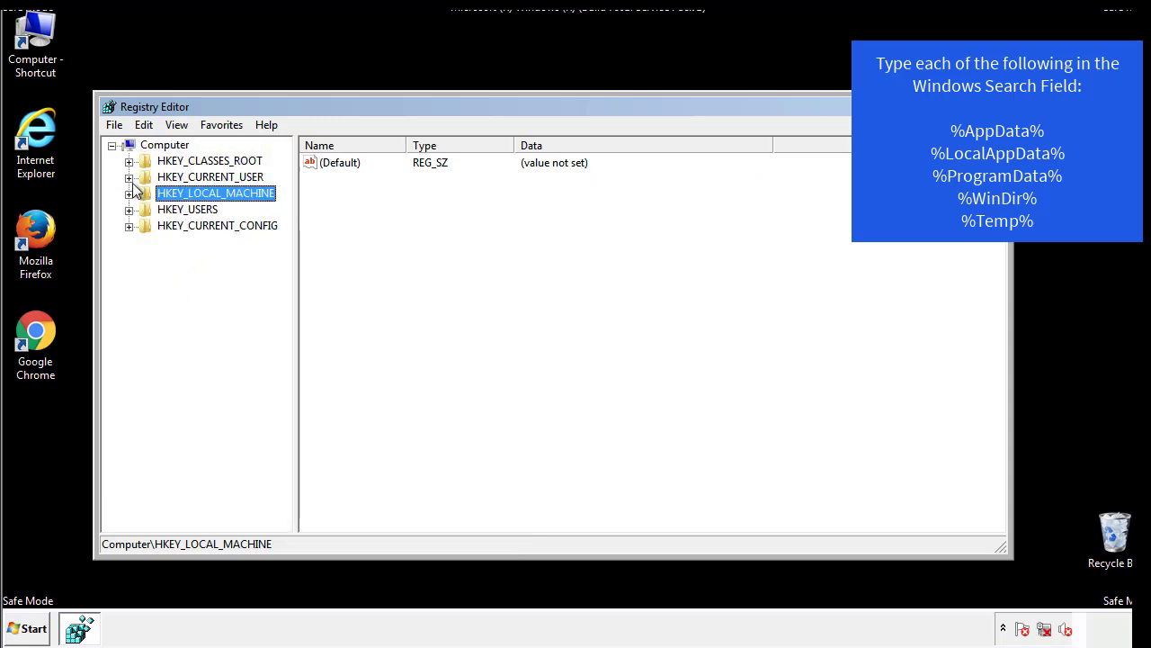
# Open HKEY_CURRENT_USER\Software\Microsoft\Windows\CurrentVersion\Run and check its startup values for suspicious entries
pyautogui.click(129, 178)
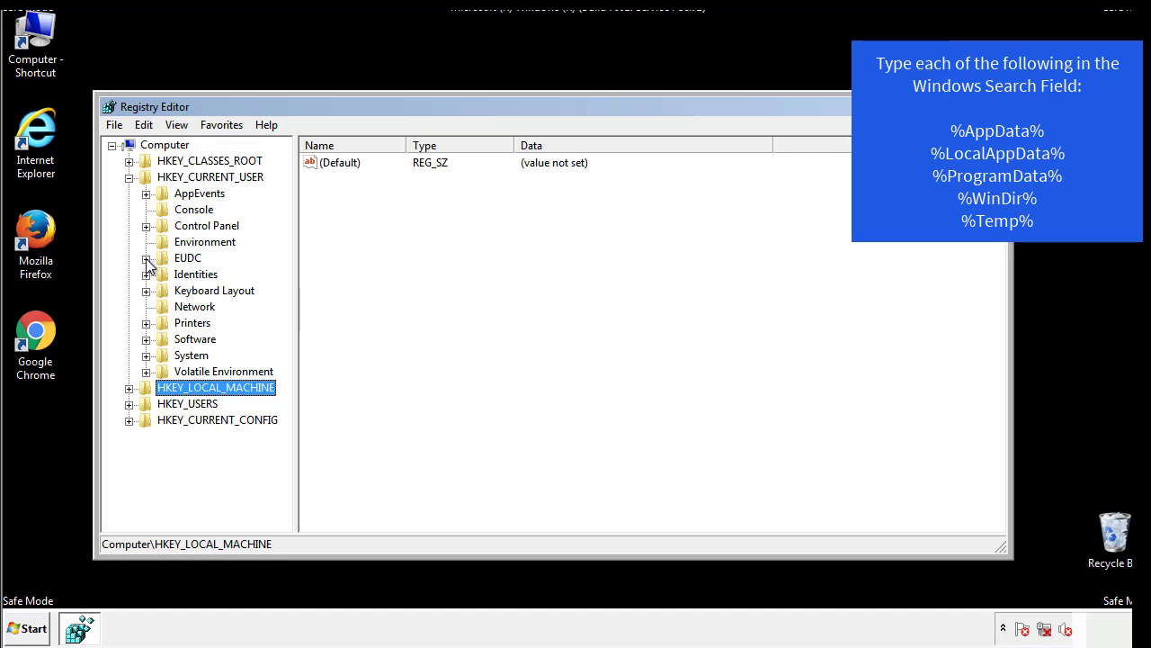
pyautogui.click(147, 339)
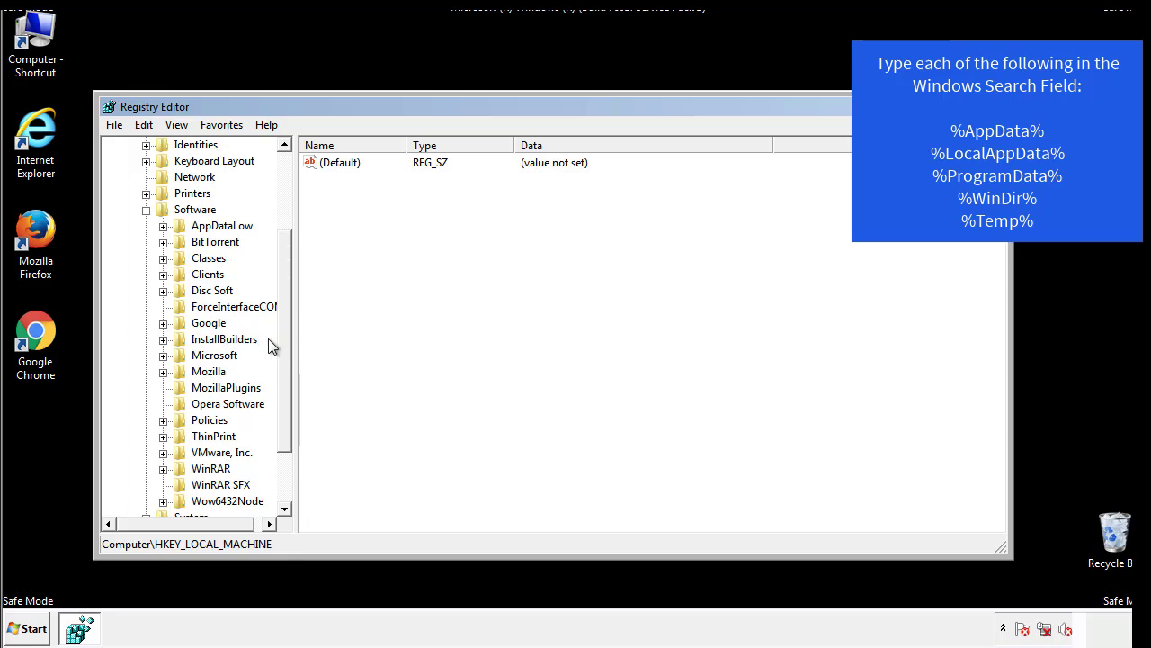
pyautogui.moveTo(282, 327); pyautogui.dragTo(283, 342)
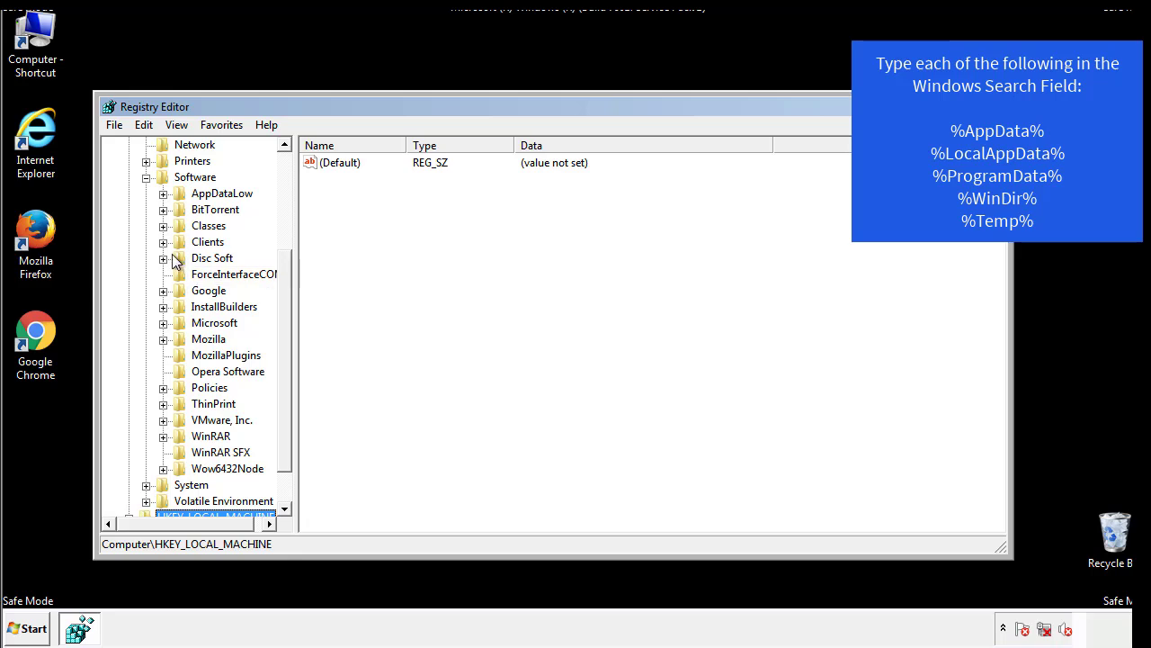
pyautogui.click(162, 322)
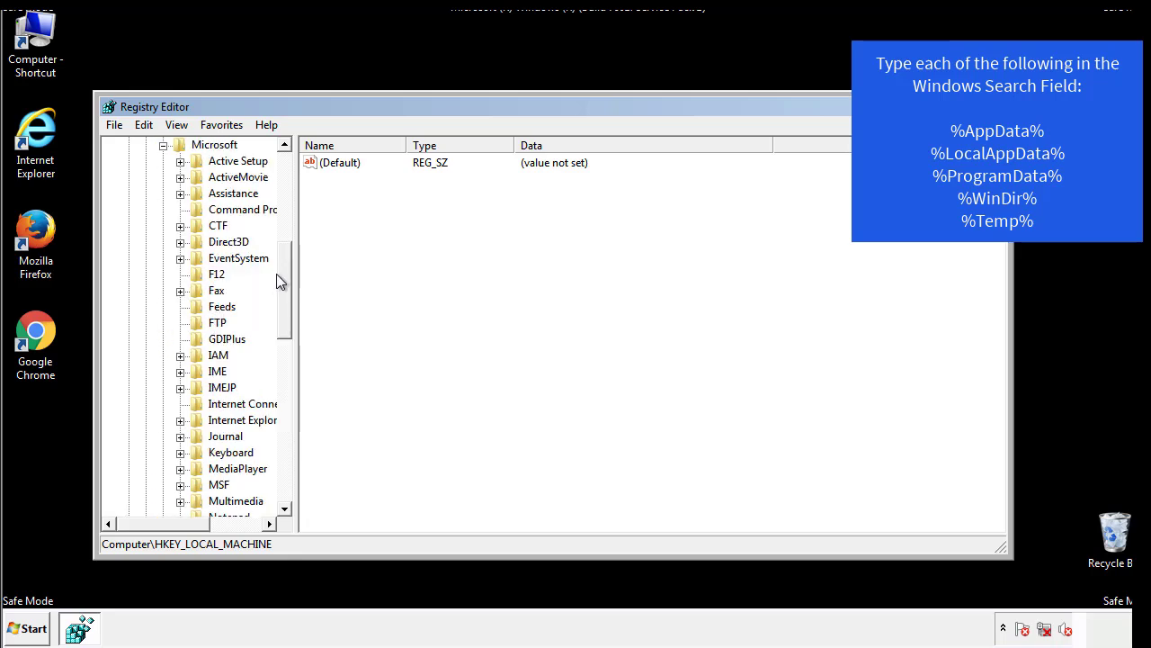
pyautogui.moveTo(282, 262); pyautogui.dragTo(284, 375)
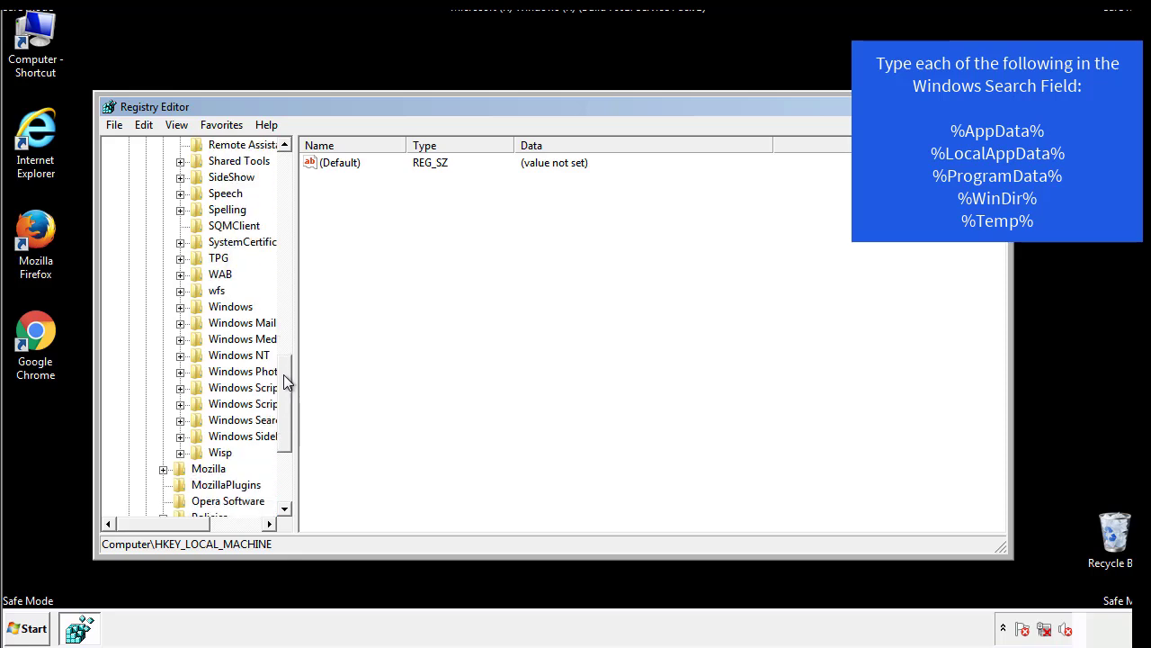
pyautogui.click(180, 307)
pyautogui.click(198, 323)
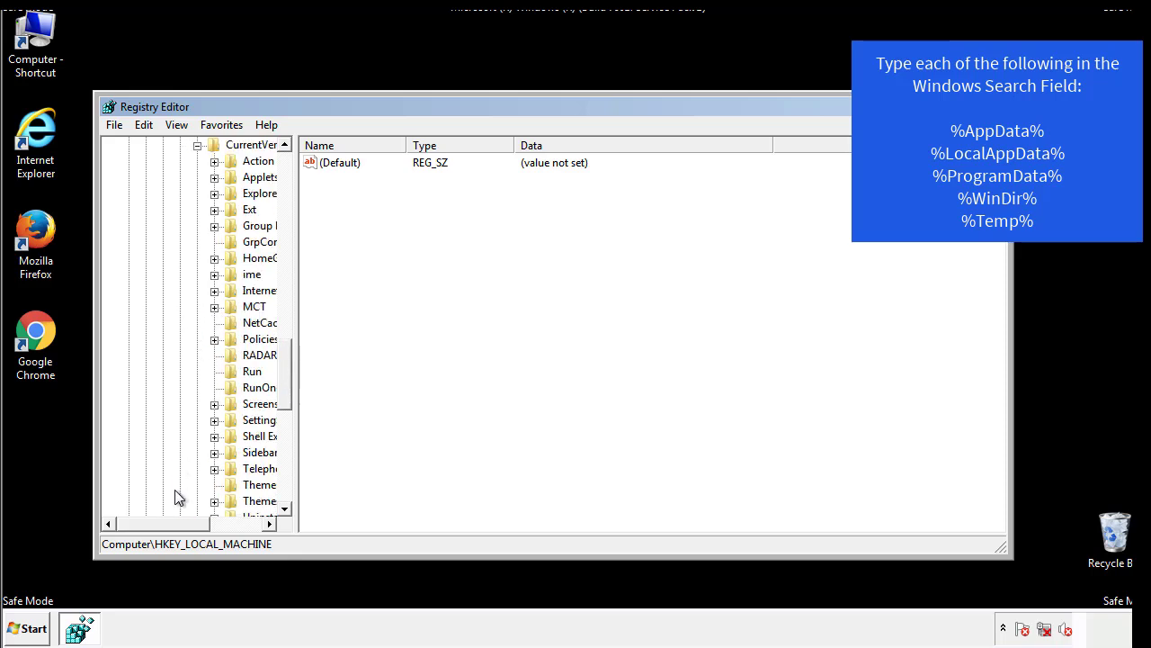
pyautogui.moveTo(173, 525); pyautogui.dragTo(203, 523)
pyautogui.click(200, 372)
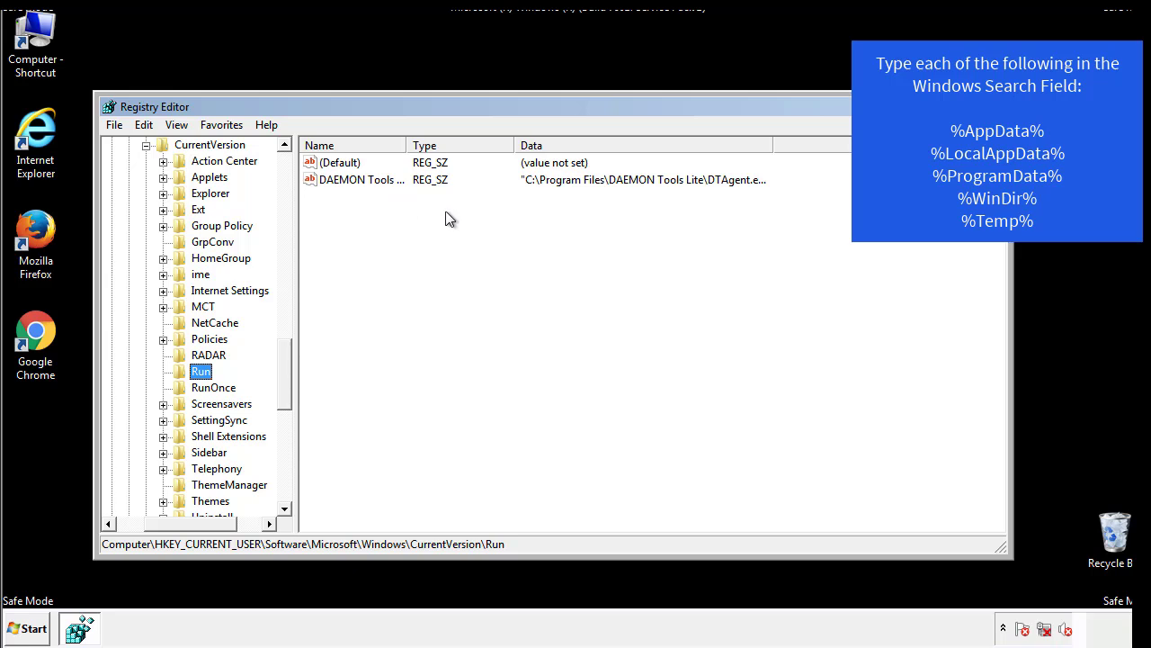
pyautogui.click(491, 212)
# Collapse the Windows key under HKEY_CURRENT_USER\Software\Microsoft
pyautogui.moveTo(190, 521); pyautogui.dragTo(168, 522)
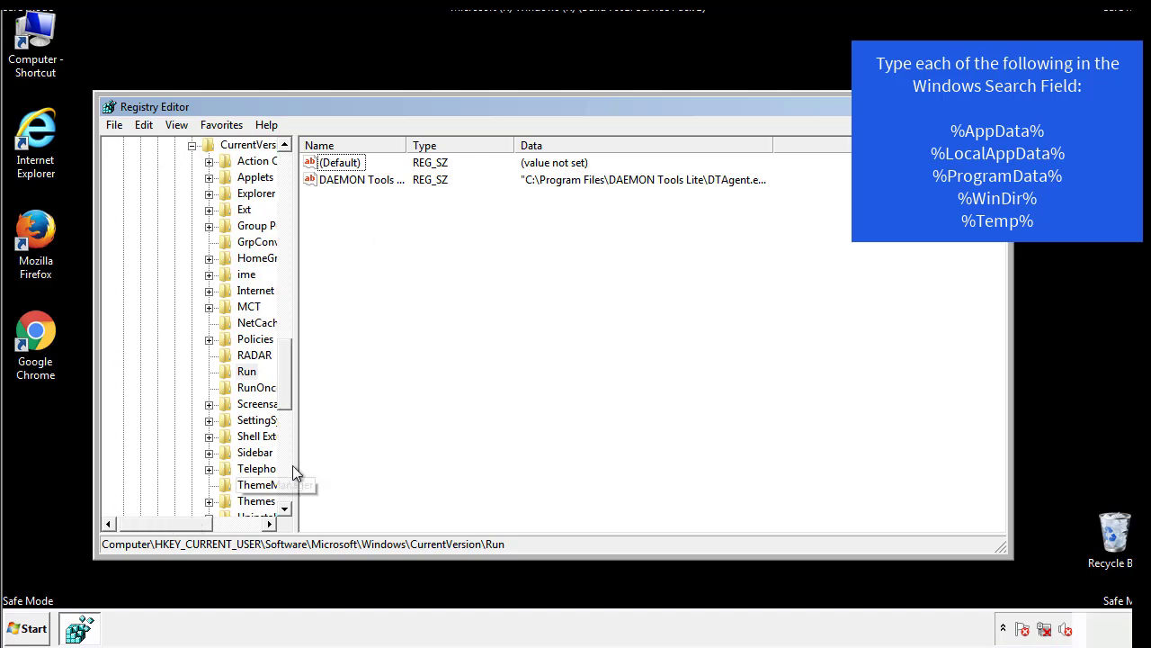
pyautogui.moveTo(292, 390); pyautogui.dragTo(284, 333)
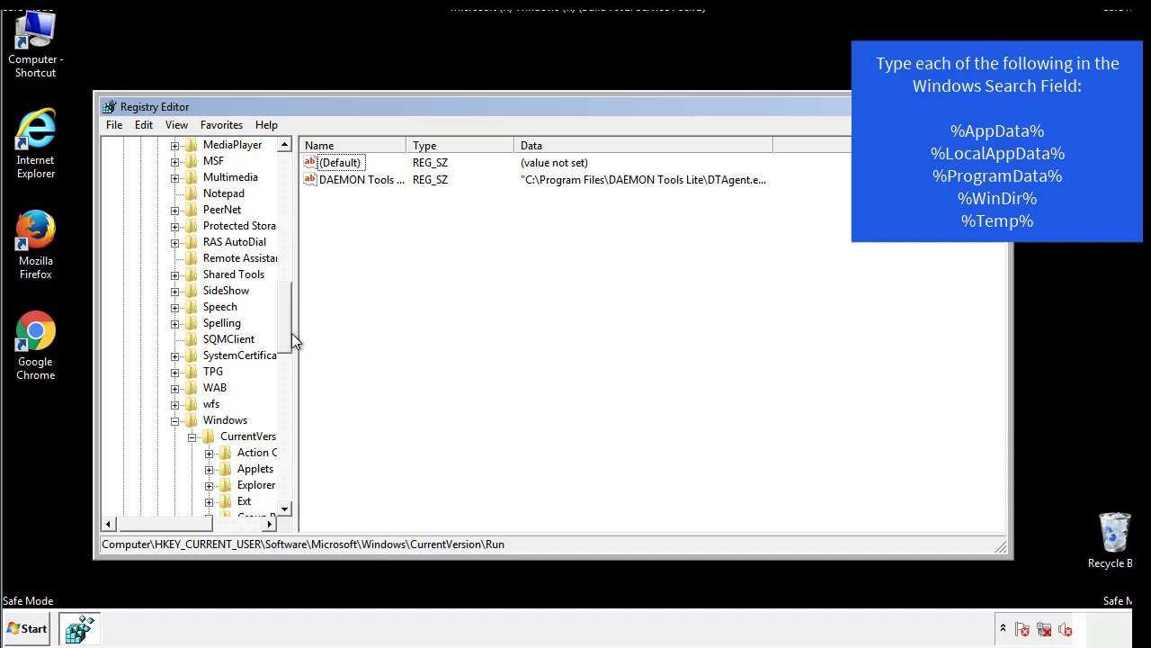
pyautogui.click(176, 420)
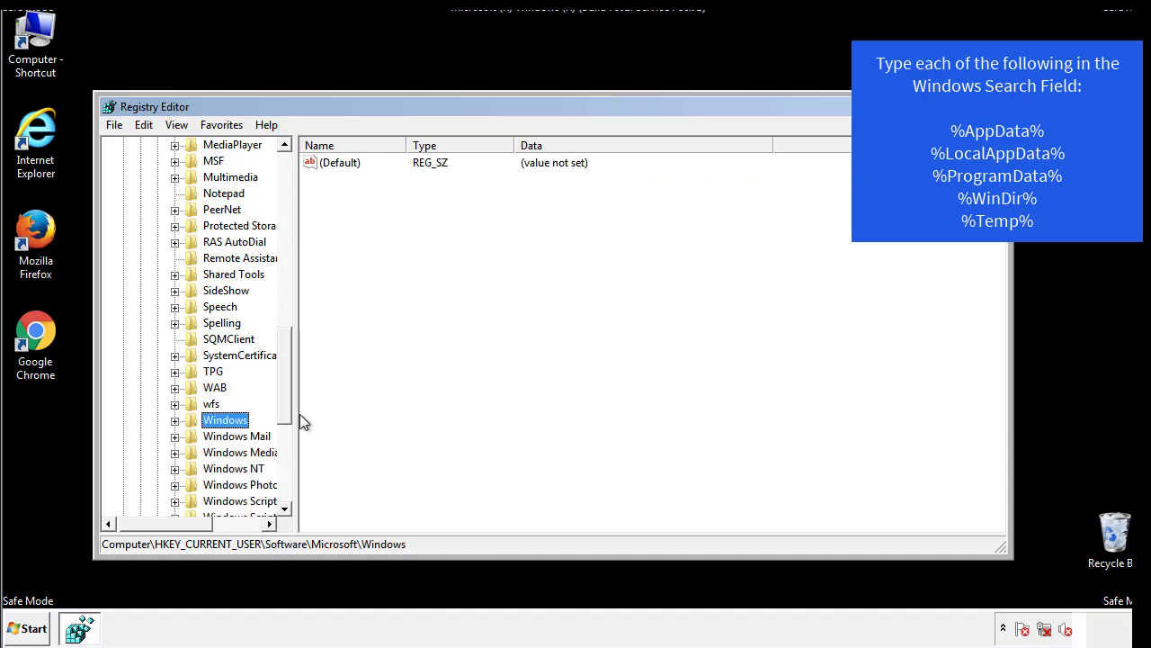
# Search the whole registry for %temp% in keys, values and data
pyautogui.moveTo(290, 405); pyautogui.dragTo(289, 228)
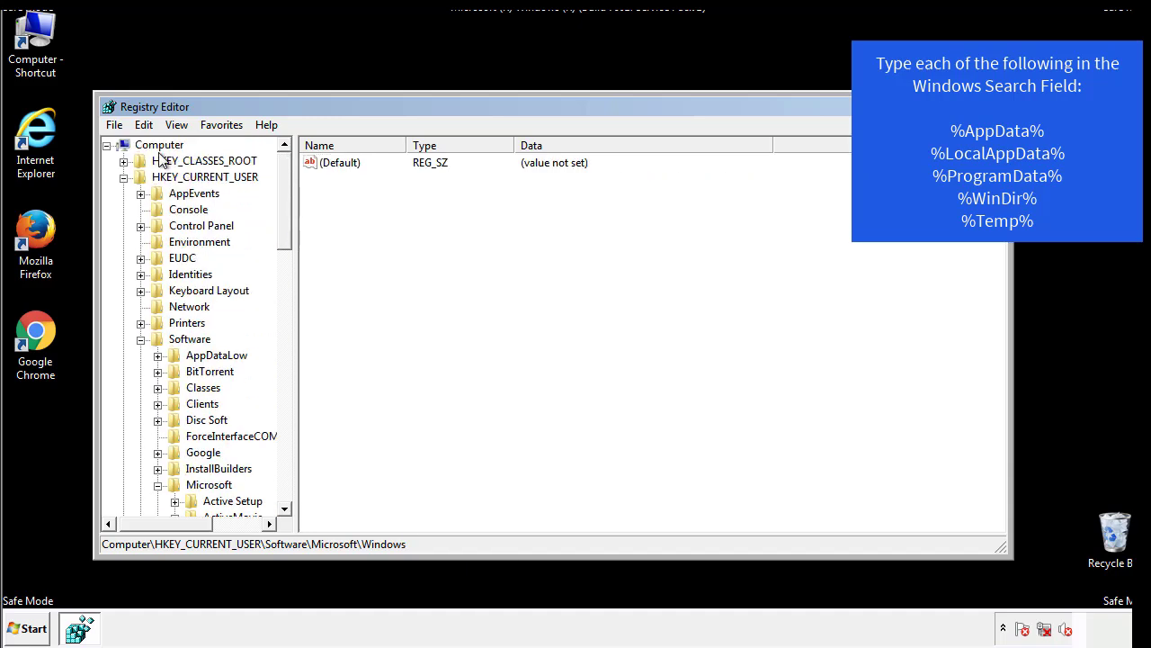
pyautogui.click(146, 126)
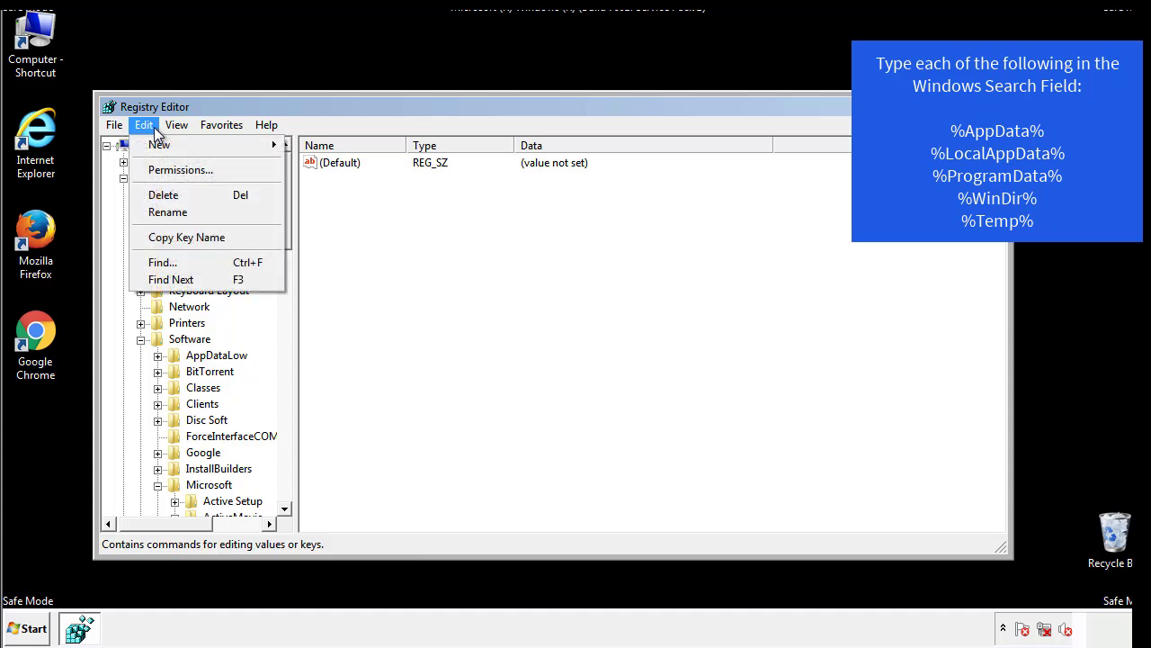
pyautogui.click(162, 262)
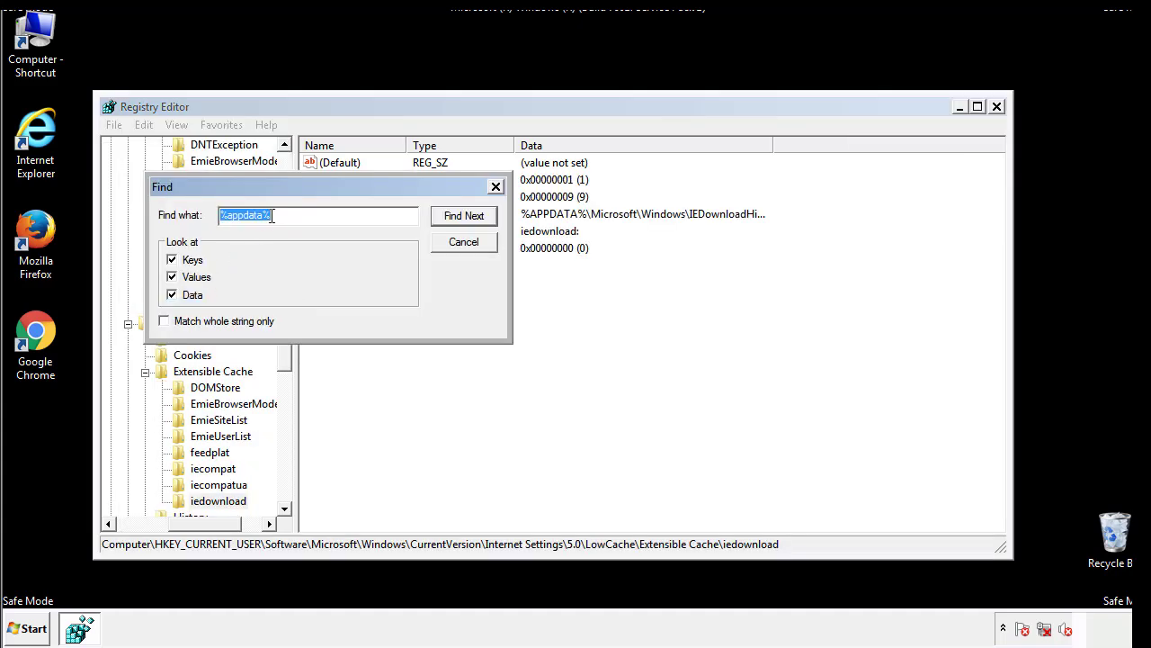
pyautogui.write('emp%')
pyautogui.press('Return')
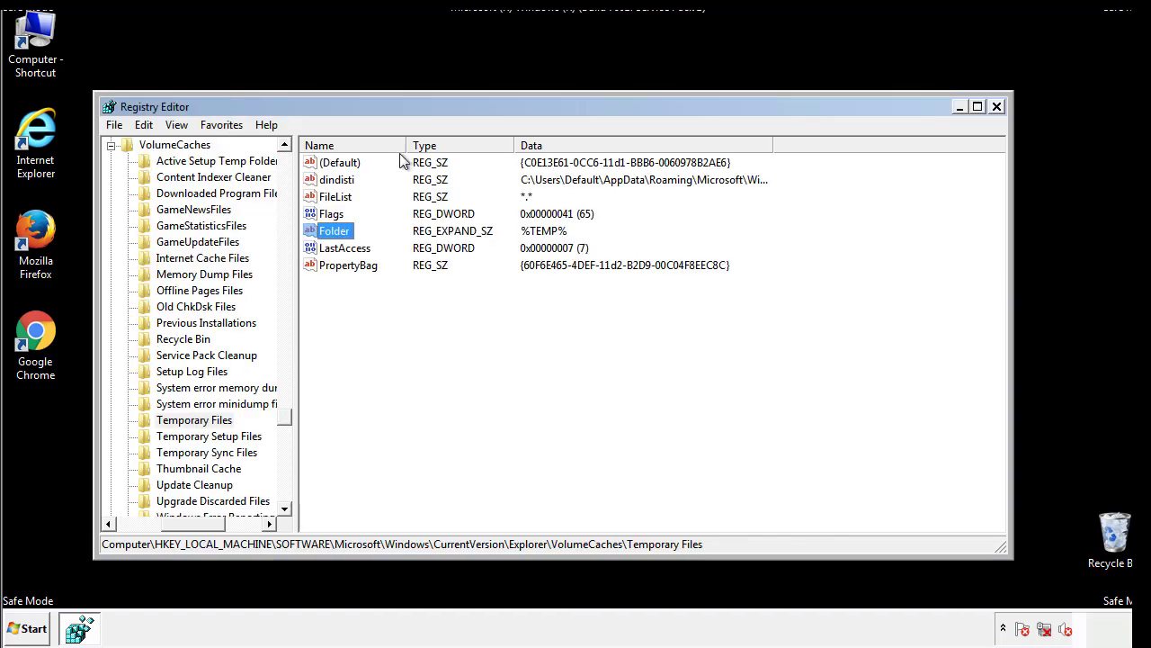
# Permanently delete all values in the VolumeCaches\Temporary Files key and close the Registry Editor
pyautogui.click(470, 311)
pyautogui.moveTo(369, 288); pyautogui.dragTo(328, 169)
pyautogui.rightClick(327, 169)
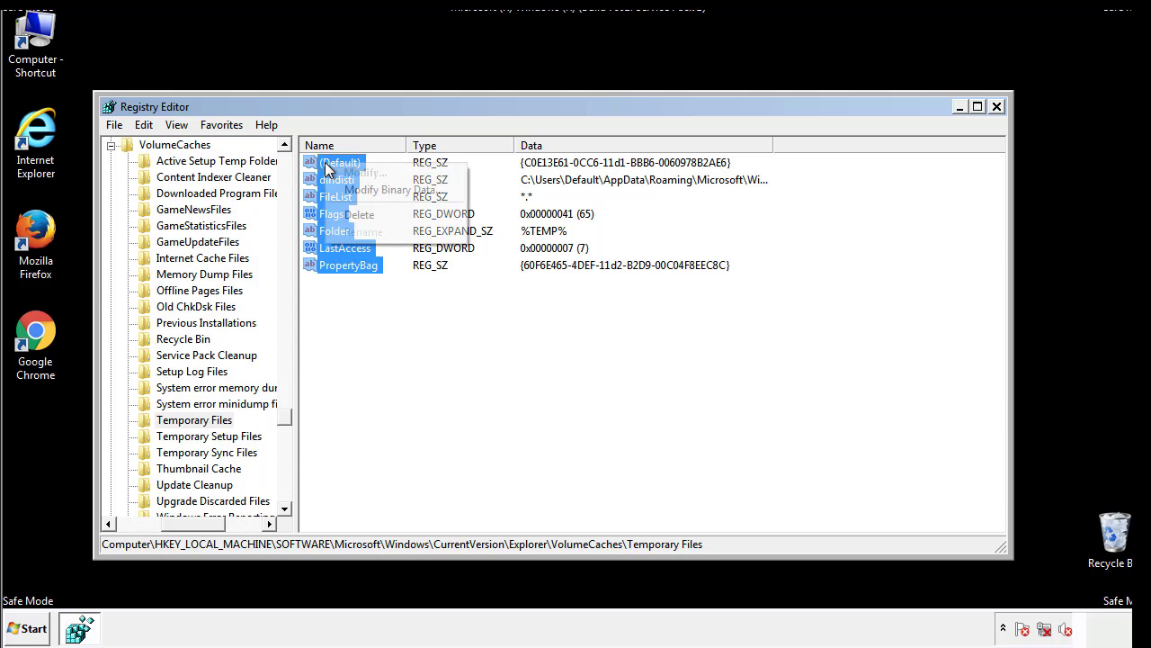
pyautogui.click(351, 215)
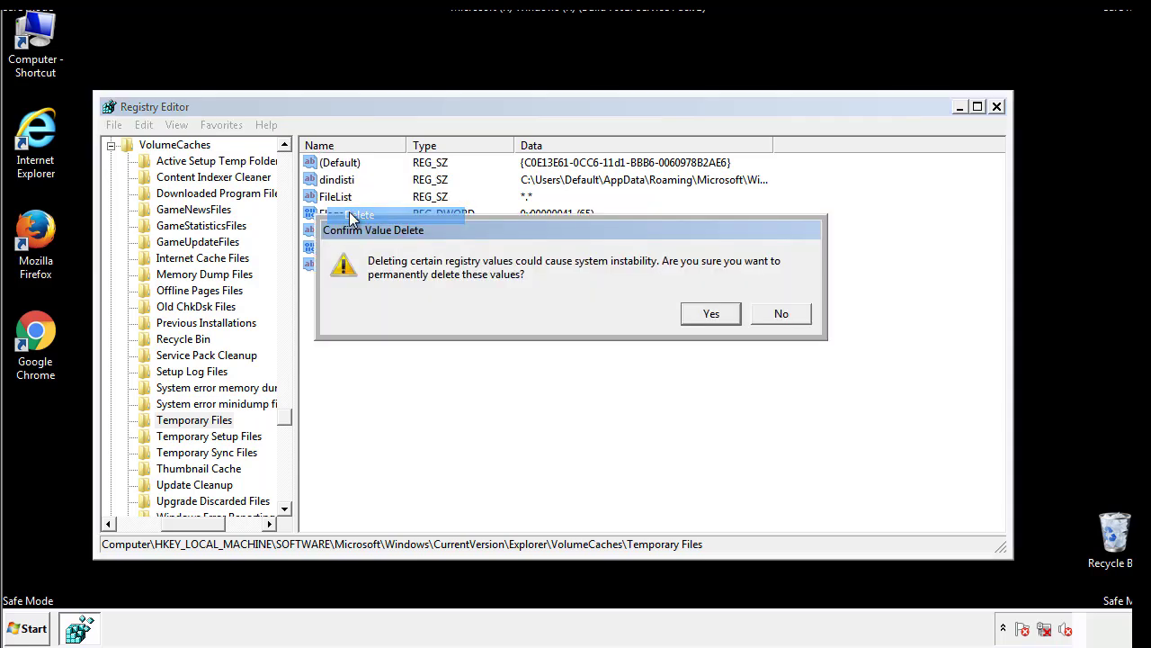
pyautogui.click(736, 319)
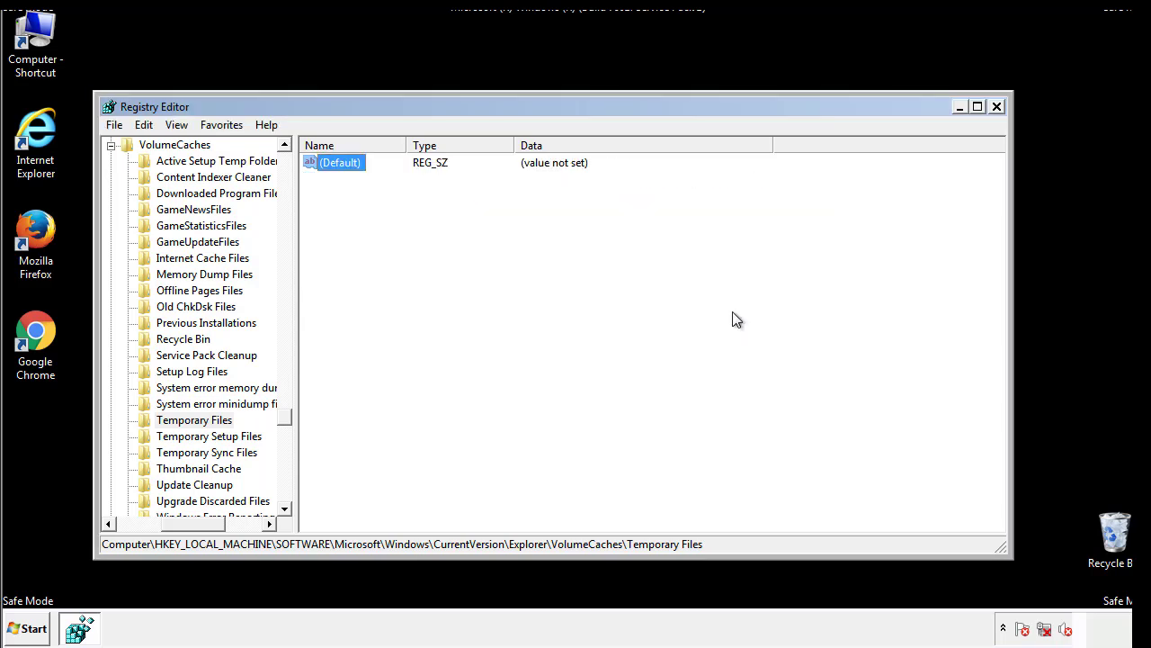
pyautogui.click(401, 221)
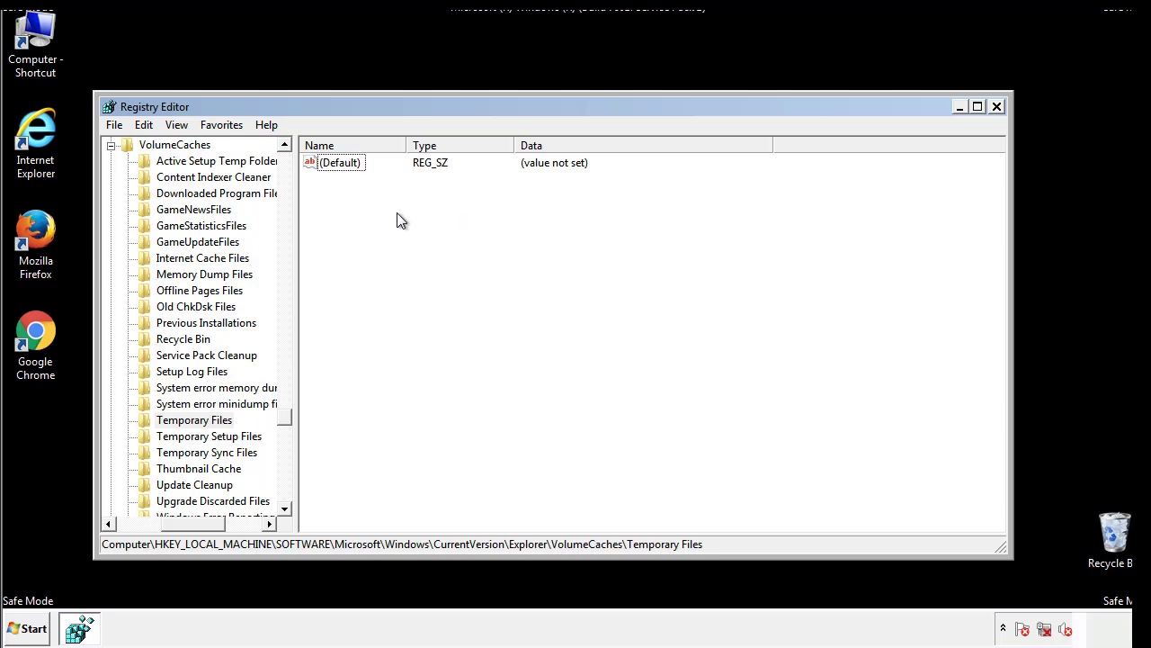
pyautogui.click(998, 107)
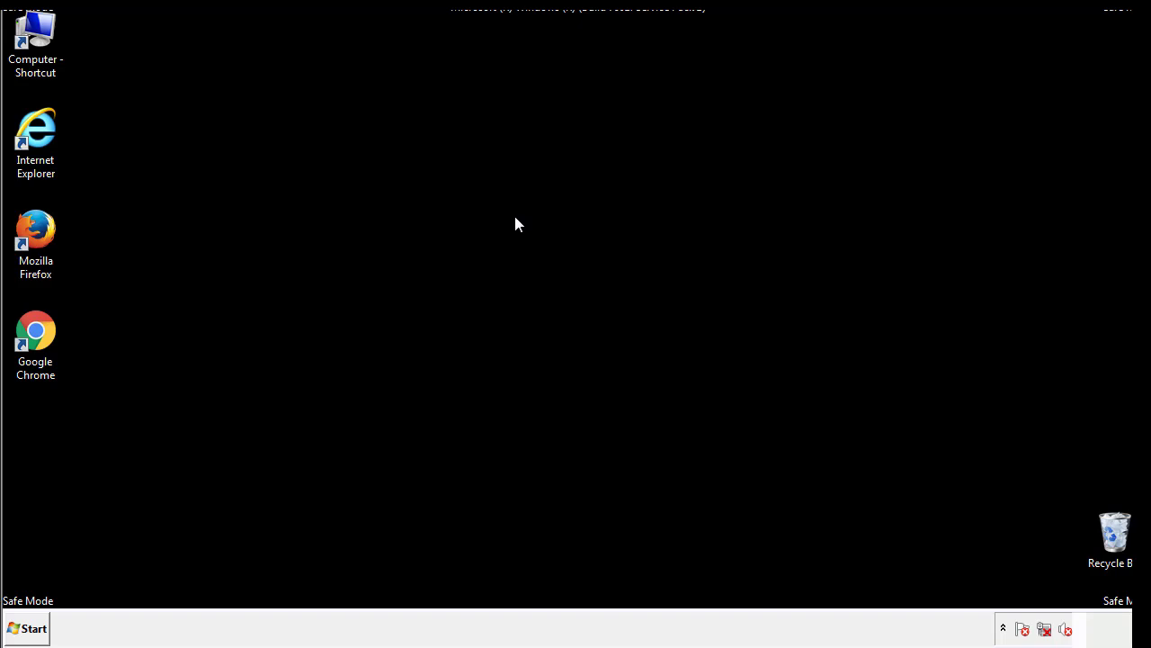
# Launch the System Configuration utility with msconfig
pyautogui.click(21, 633)
pyautogui.click(61, 588)
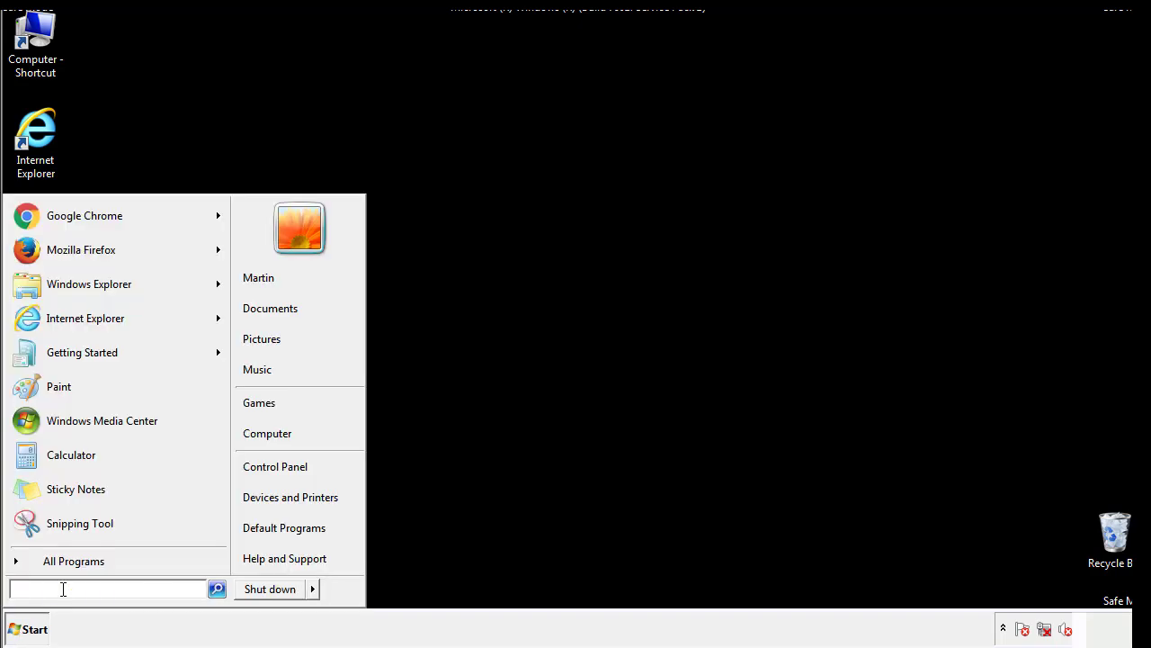
pyautogui.write('msconfig')
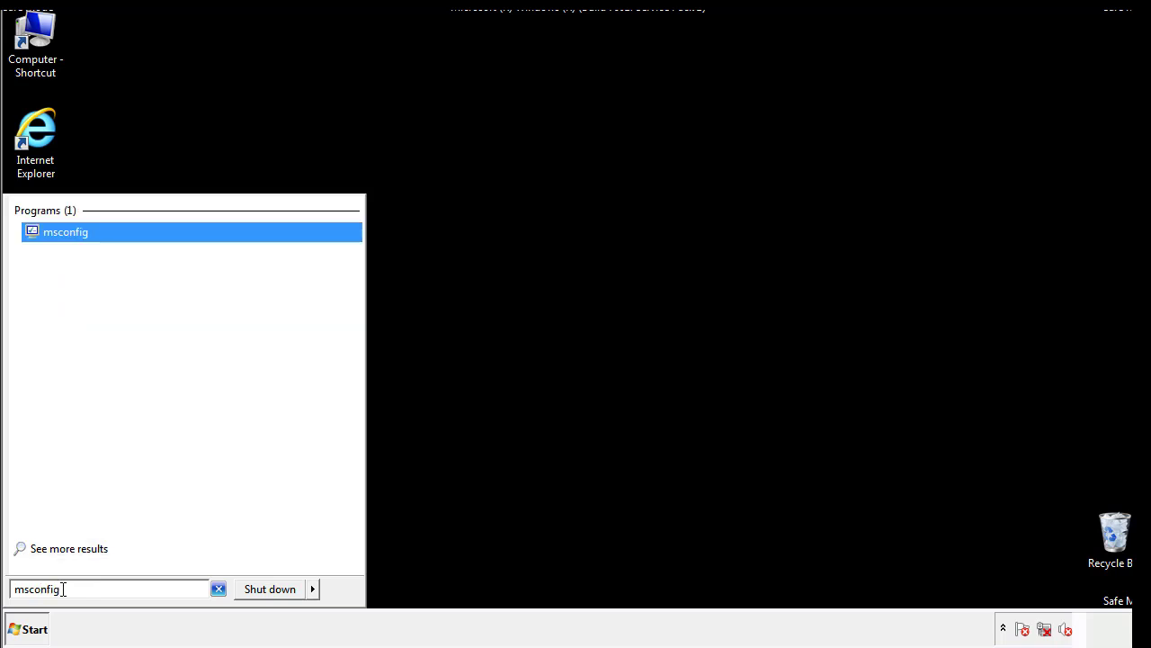
pyautogui.press('Return')
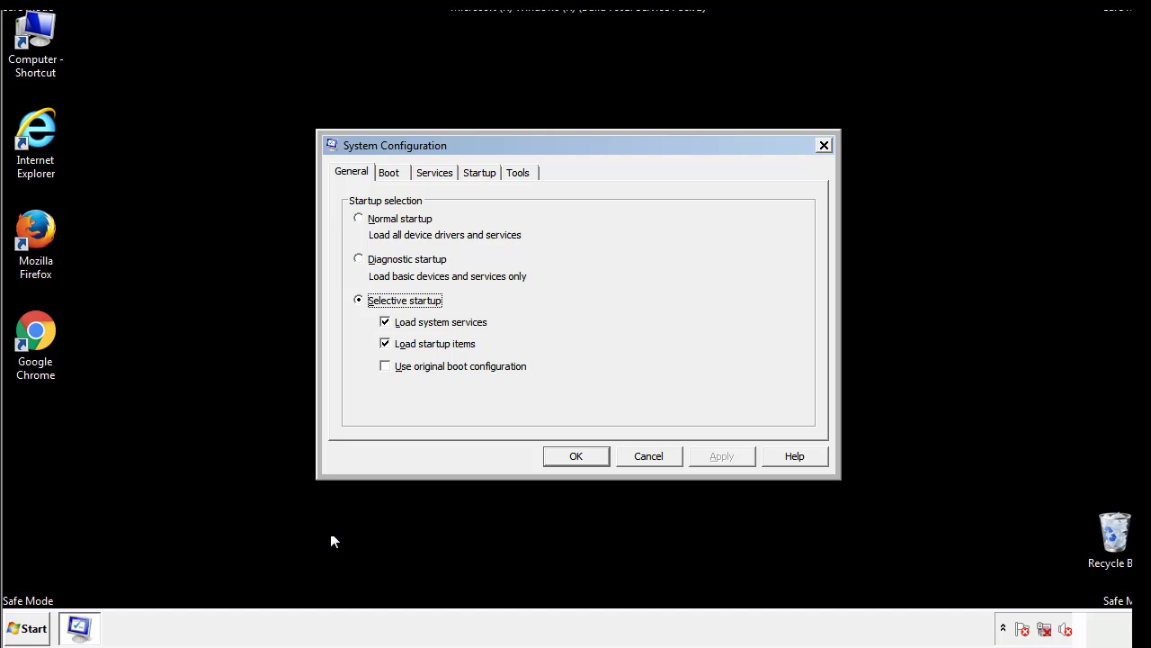
# Turn off the Safe boot option for Windows 7, apply the change and restart the computer
pyautogui.click(392, 174)
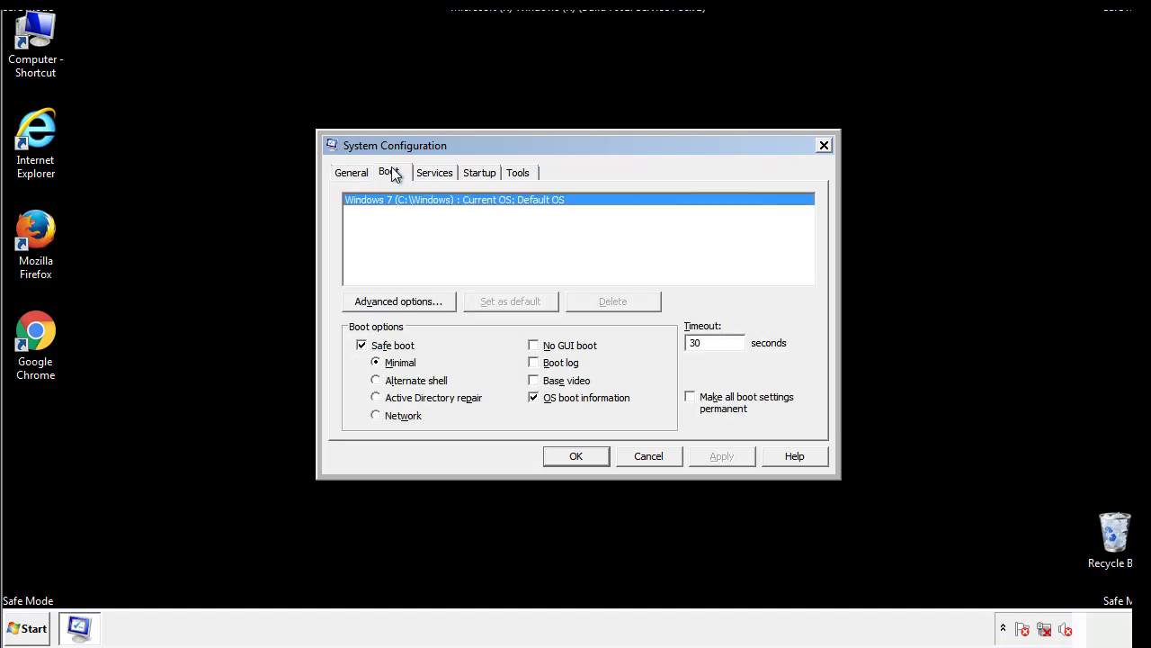
pyautogui.click(366, 349)
pyautogui.click(724, 456)
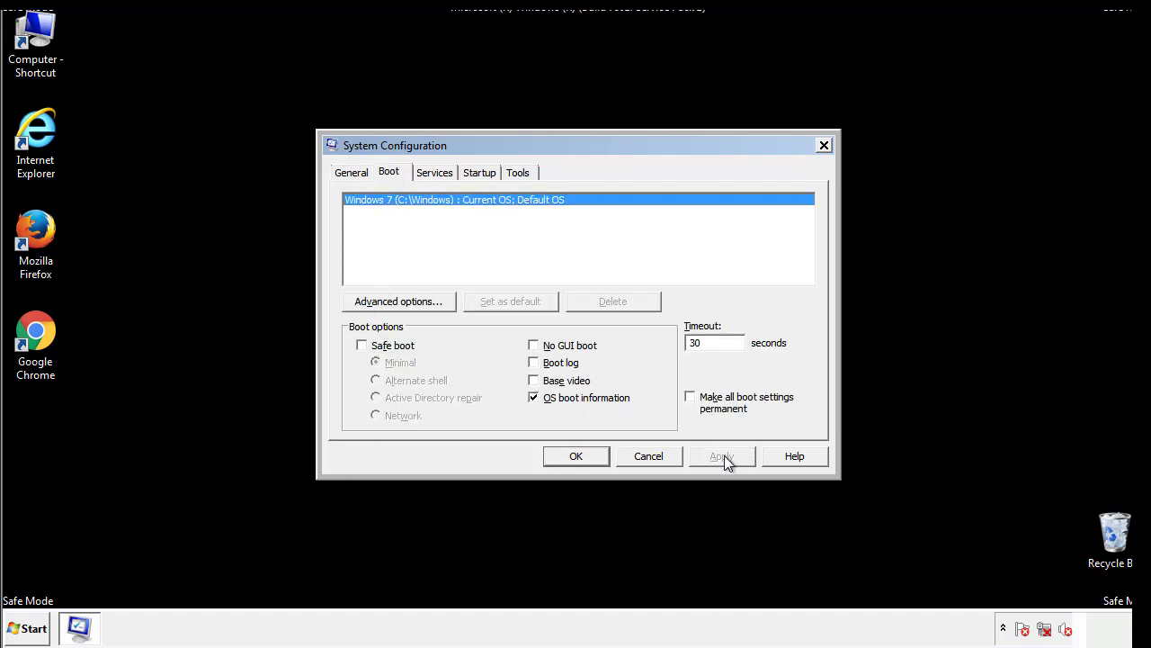
pyautogui.click(573, 456)
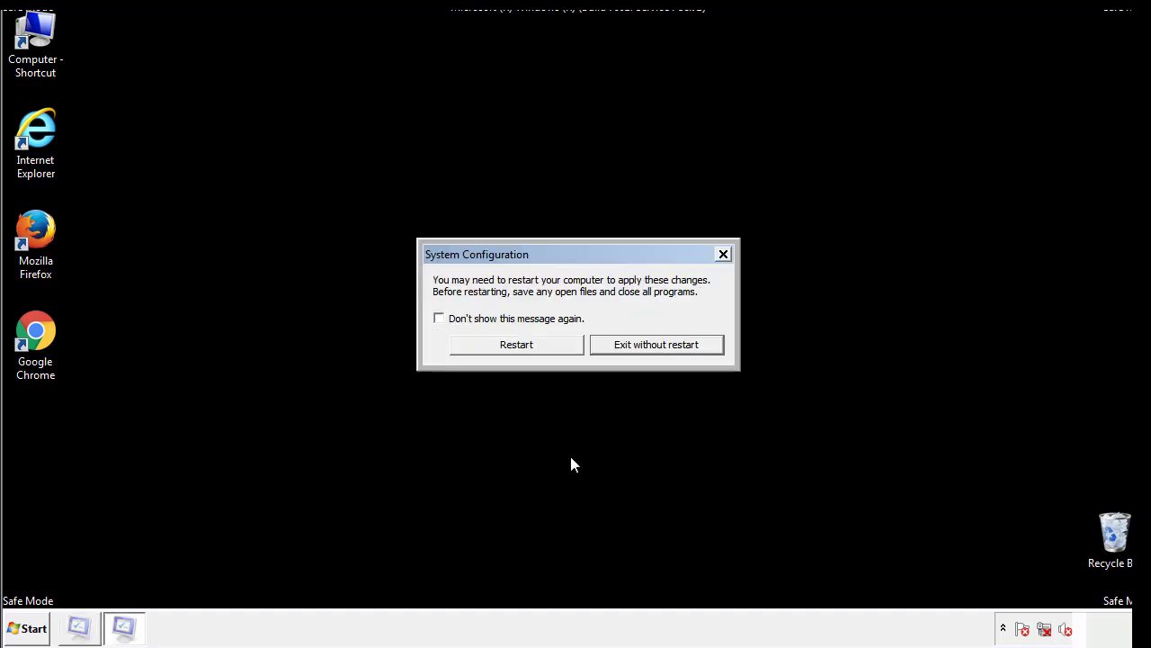
pyautogui.click(532, 347)
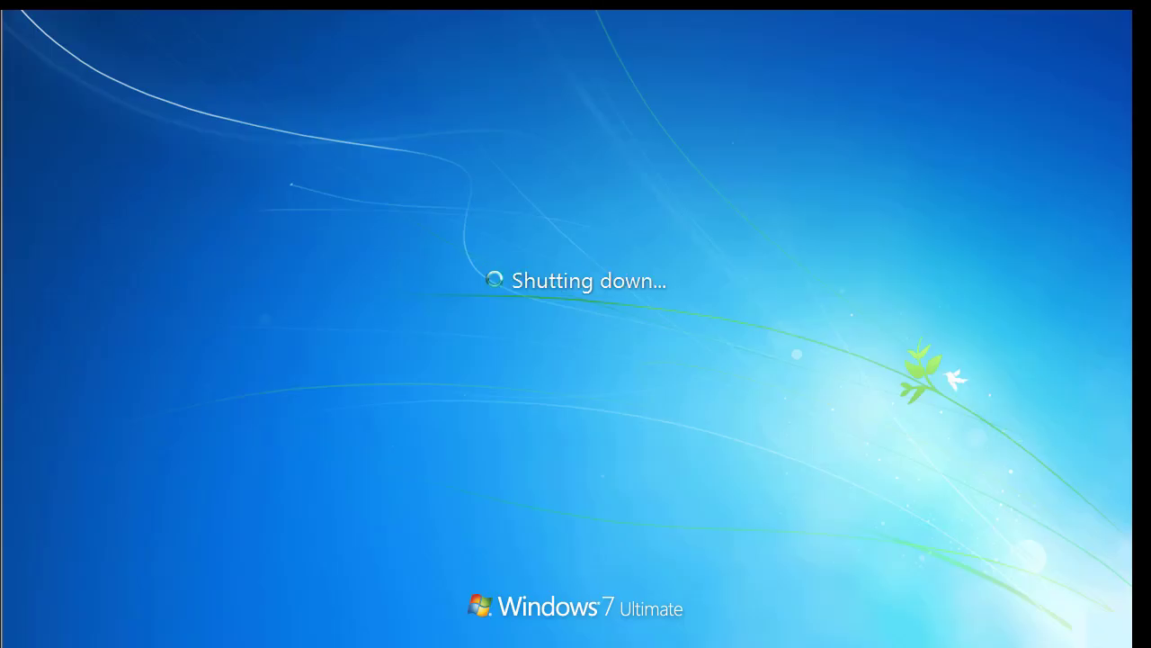